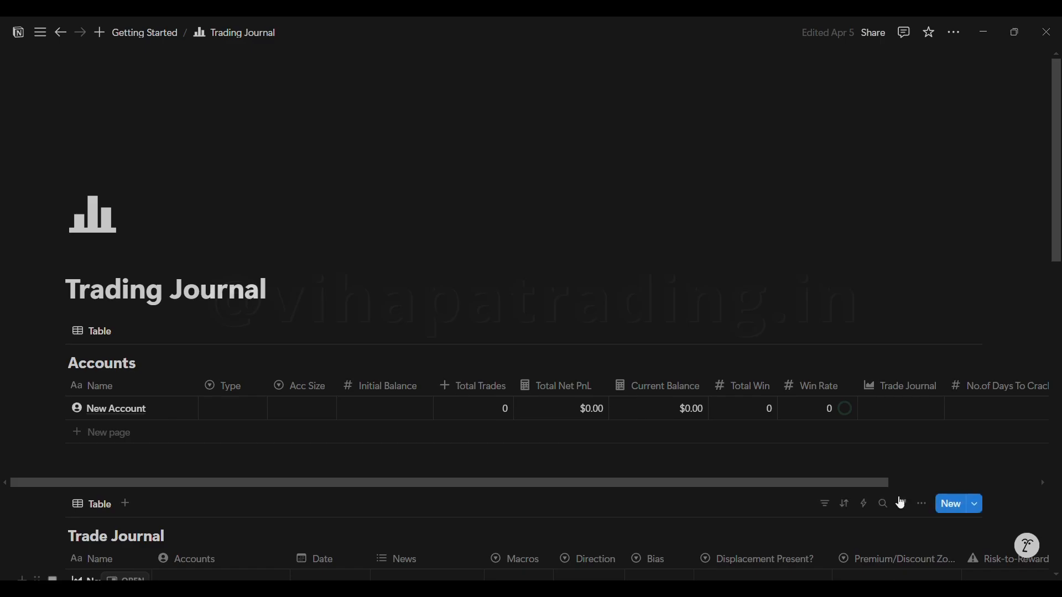
click(953, 32)
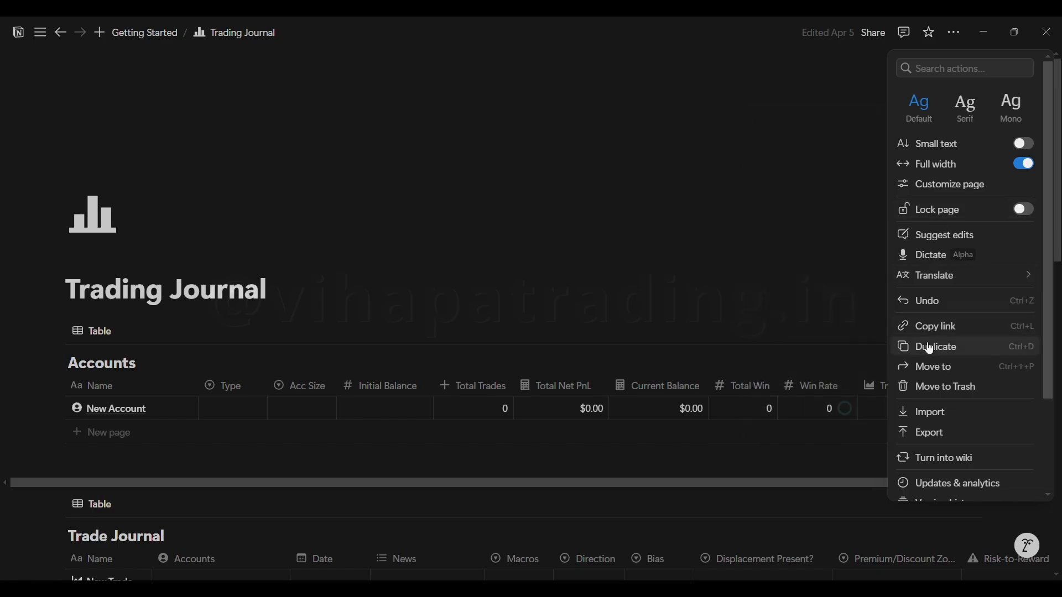
click(745, 245)
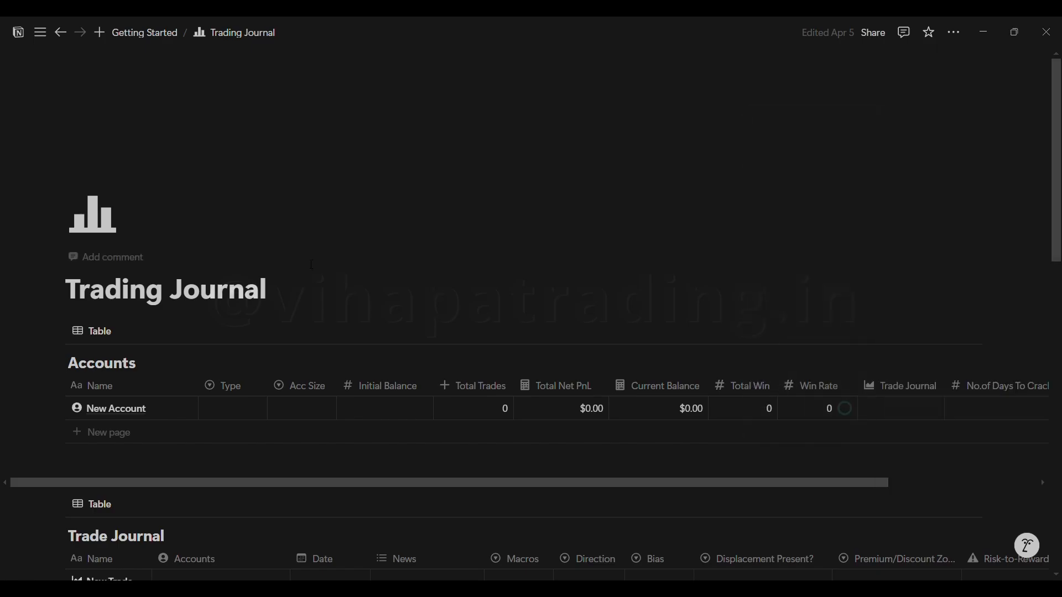
scroll(313, 261, down, 1)
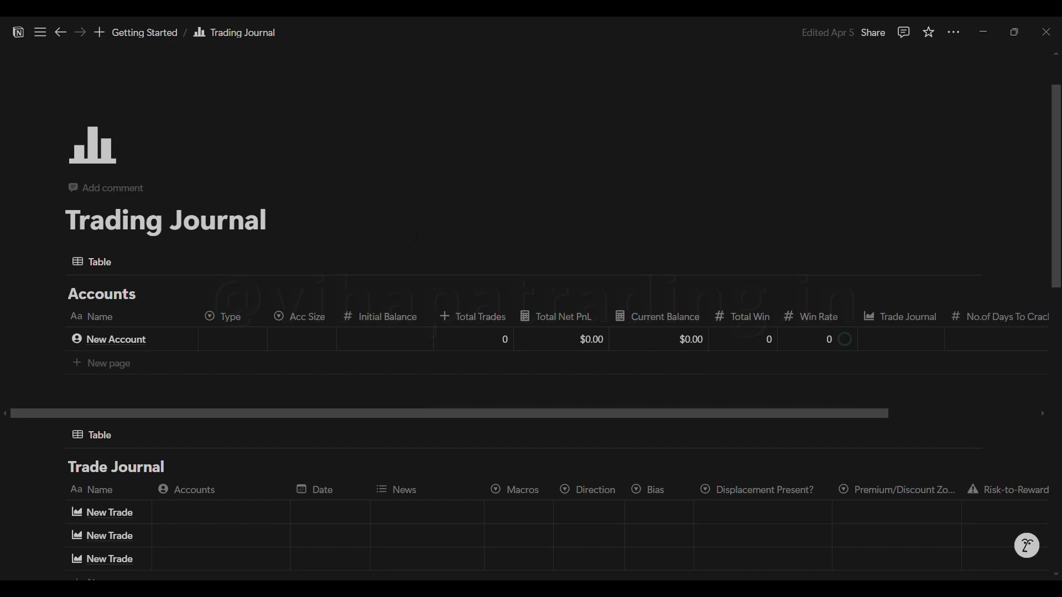
drag(333, 420, 232, 437)
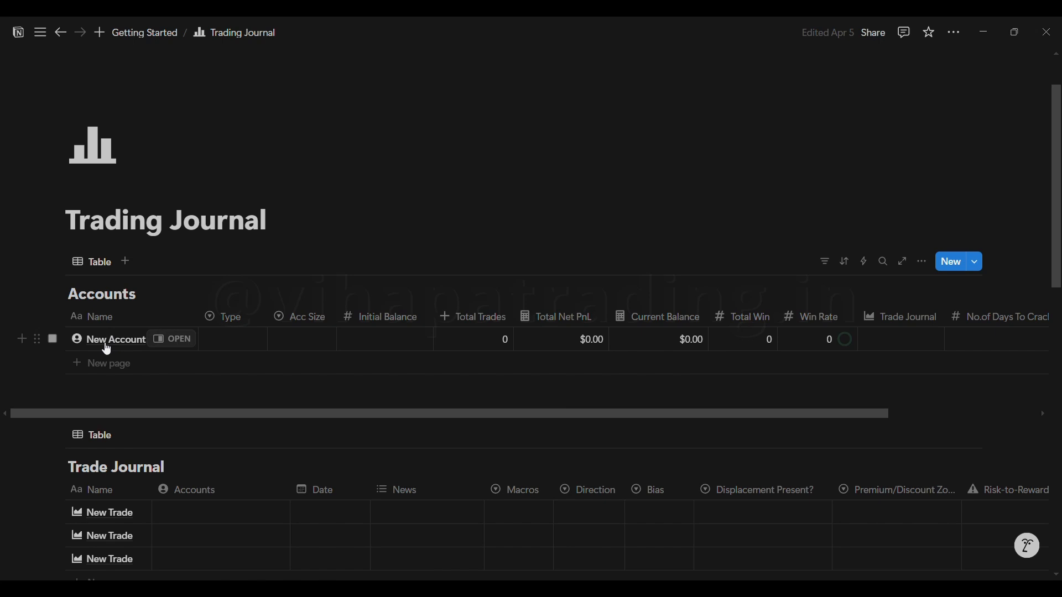
- Rename the New Account entry in the Accounts table as apex and set its Type to Demo
click(149, 341)
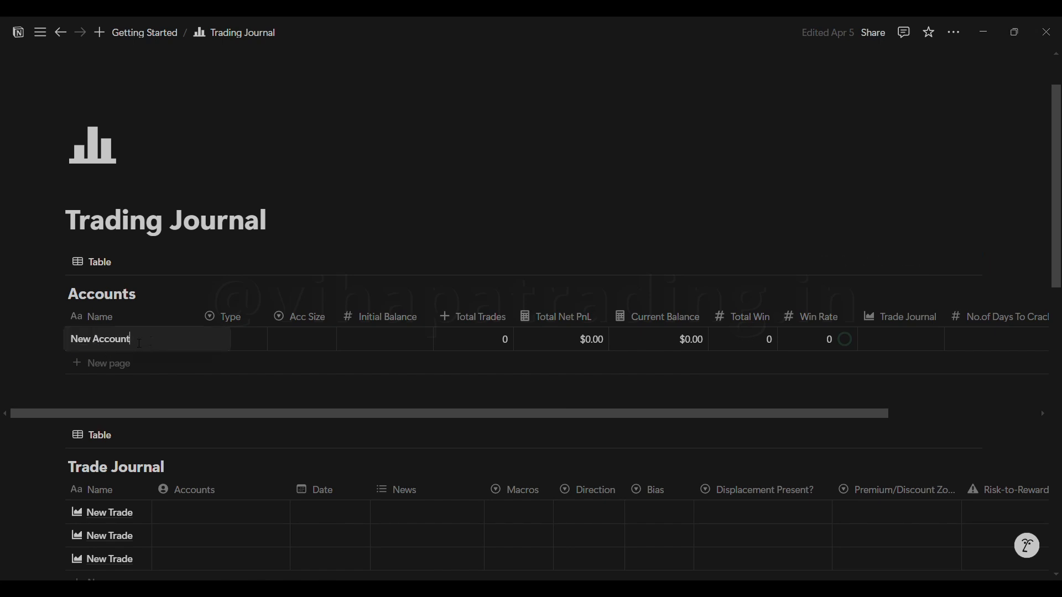
drag(139, 344, 75, 357)
text(apex)
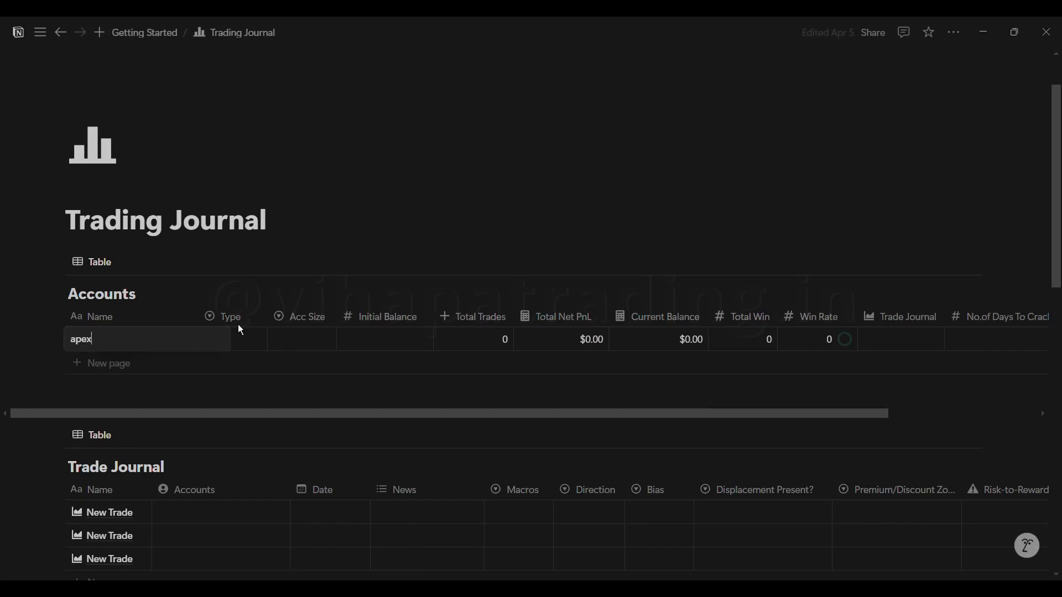
click(244, 340)
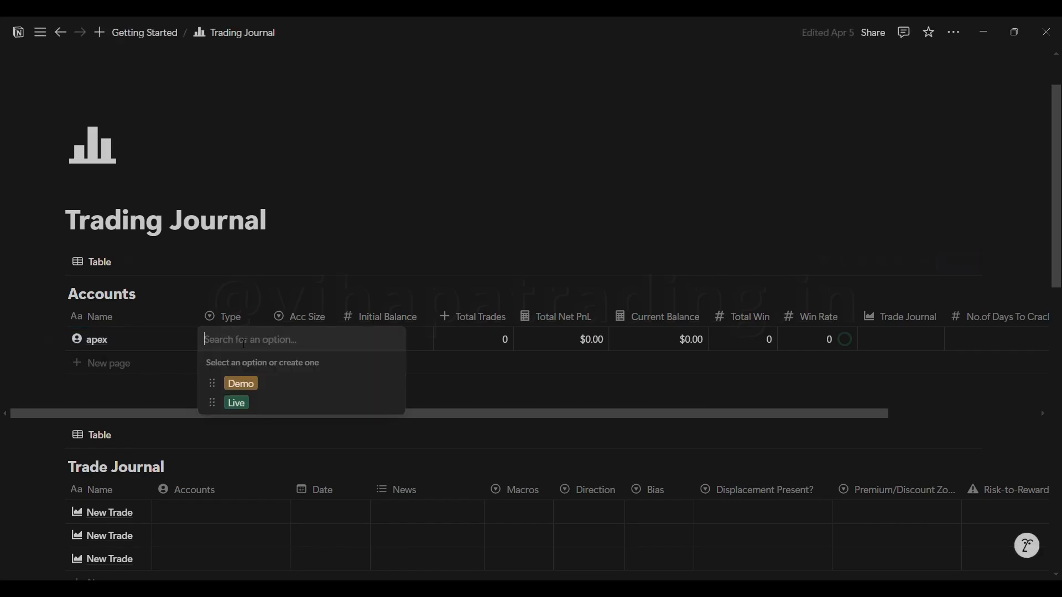
click(244, 384)
- Set the apex account's Acc Size to 50K and its Initial Balance to 50000
click(304, 335)
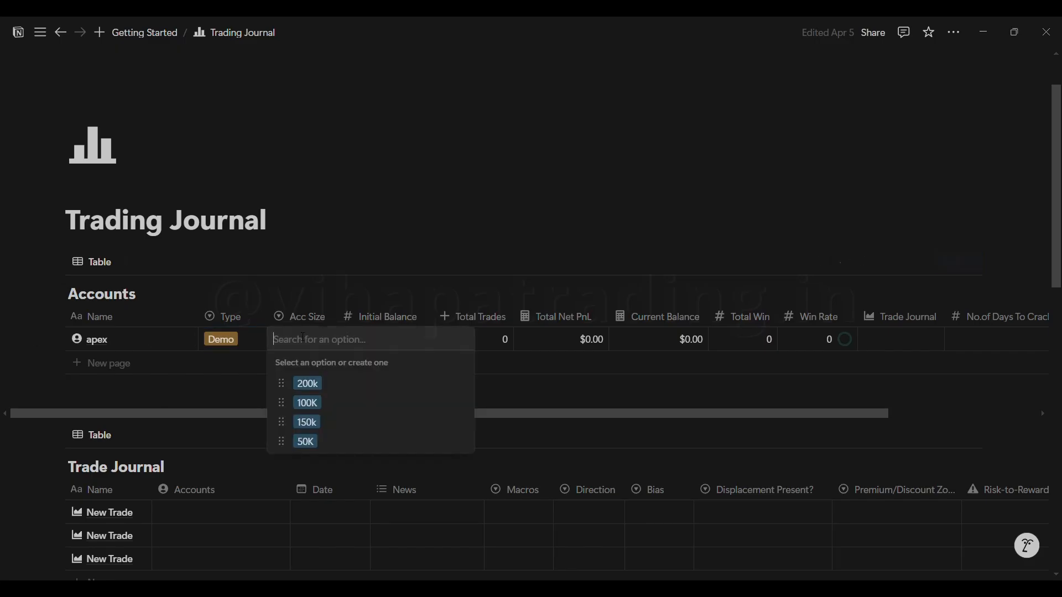
click(303, 442)
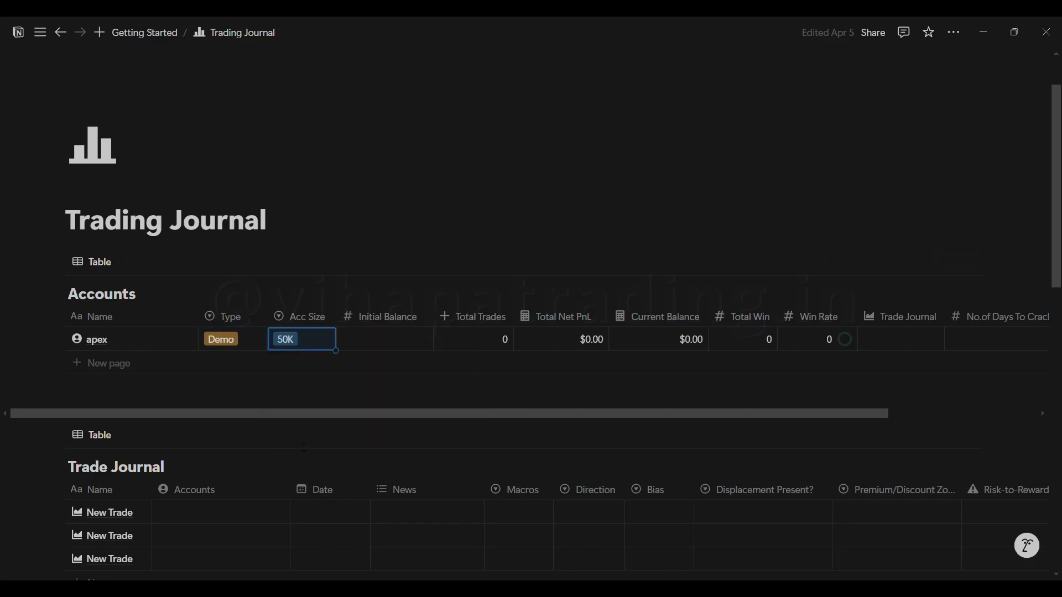
click(379, 338)
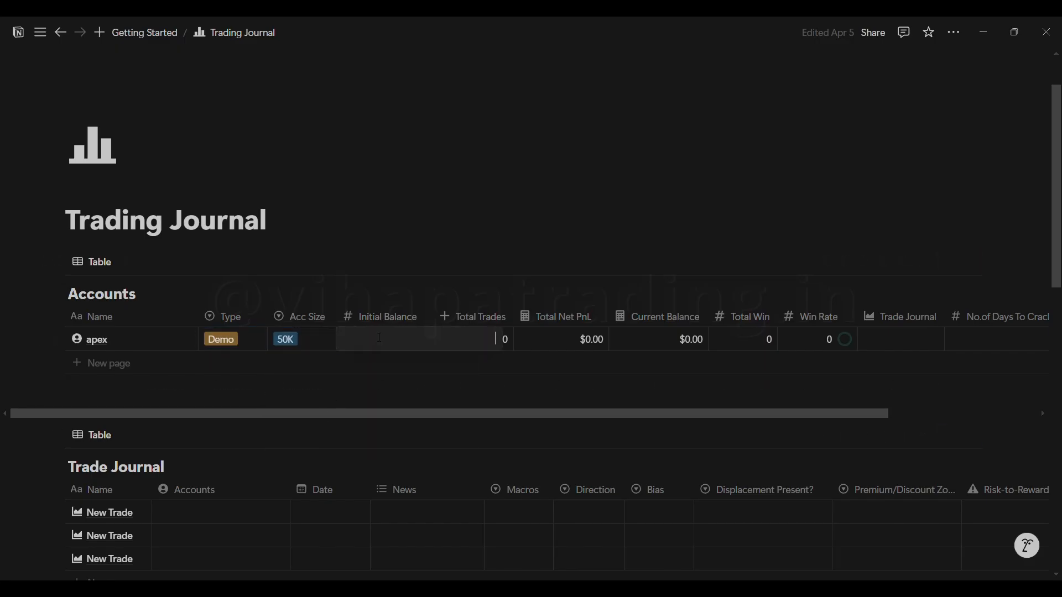
text(50000)
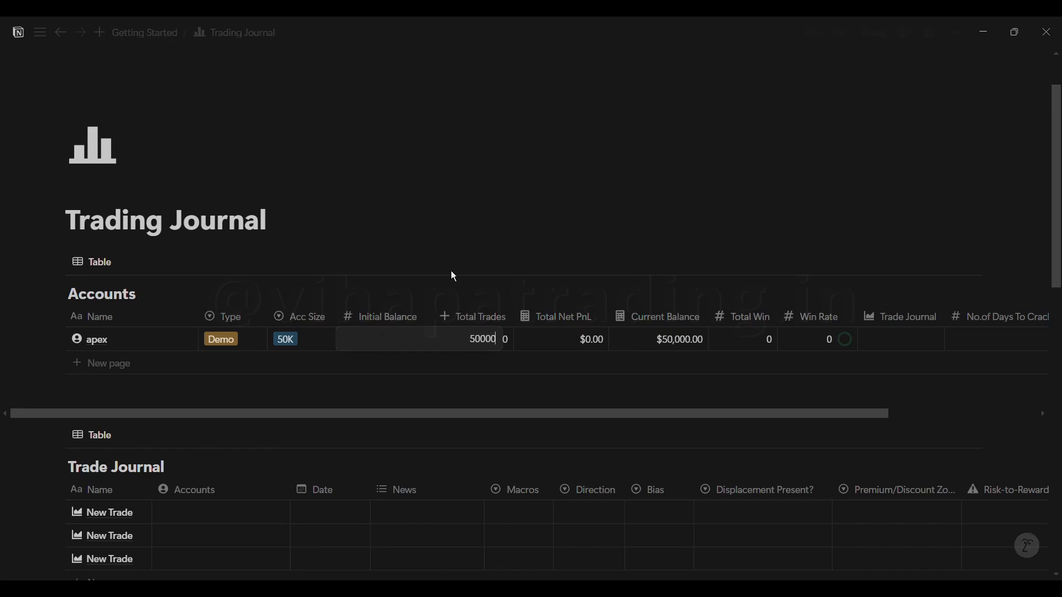
key(Return)
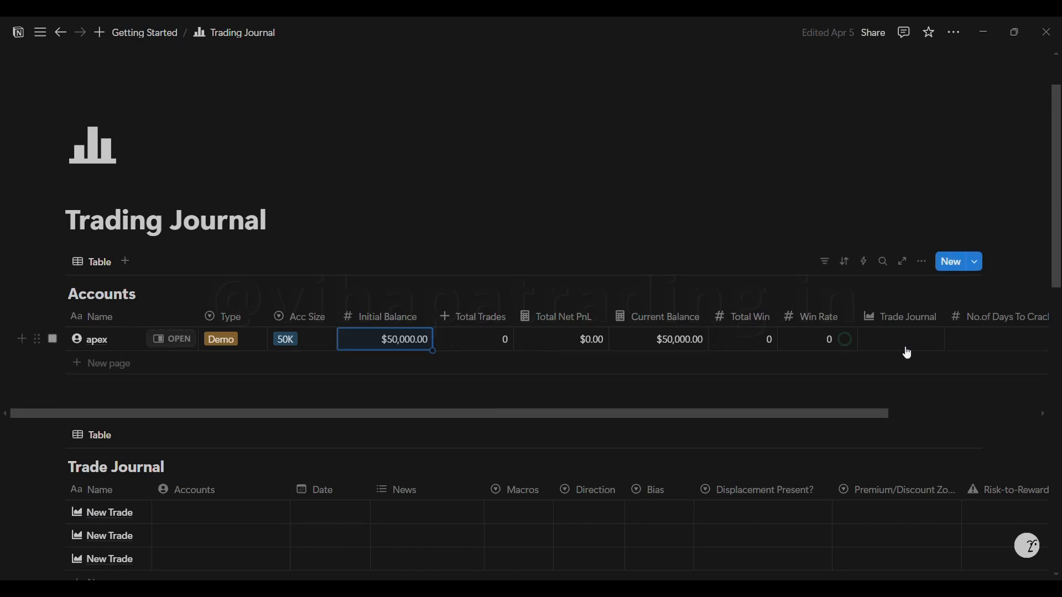
- Link the first New Trade entry in the Trade Journal to the apex account and date it April 15, 2025
drag(714, 417, 583, 435)
scroll(498, 432, down, 1)
scroll(458, 427, down, 1)
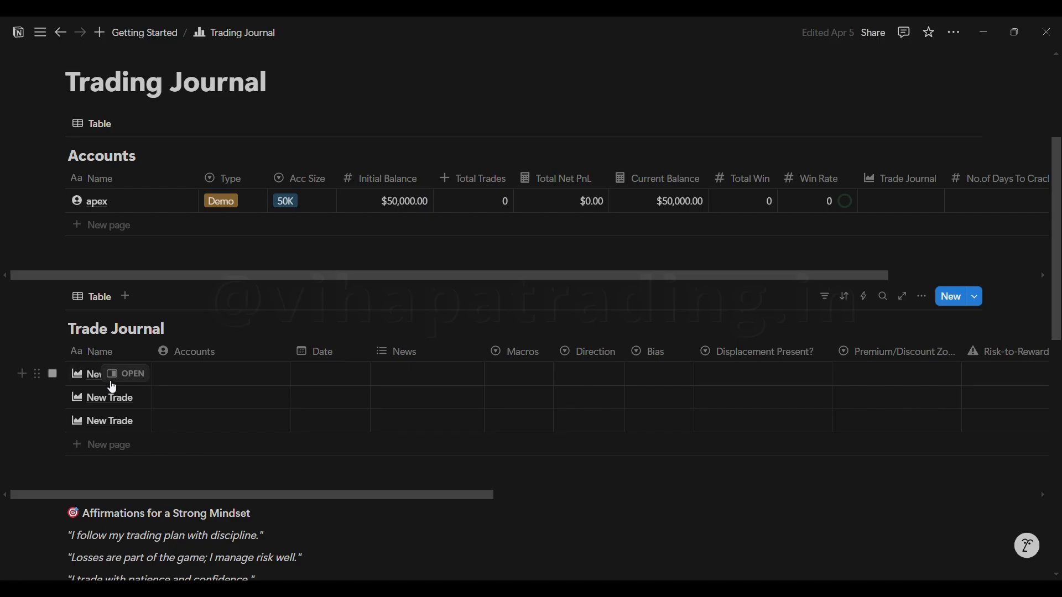
click(180, 381)
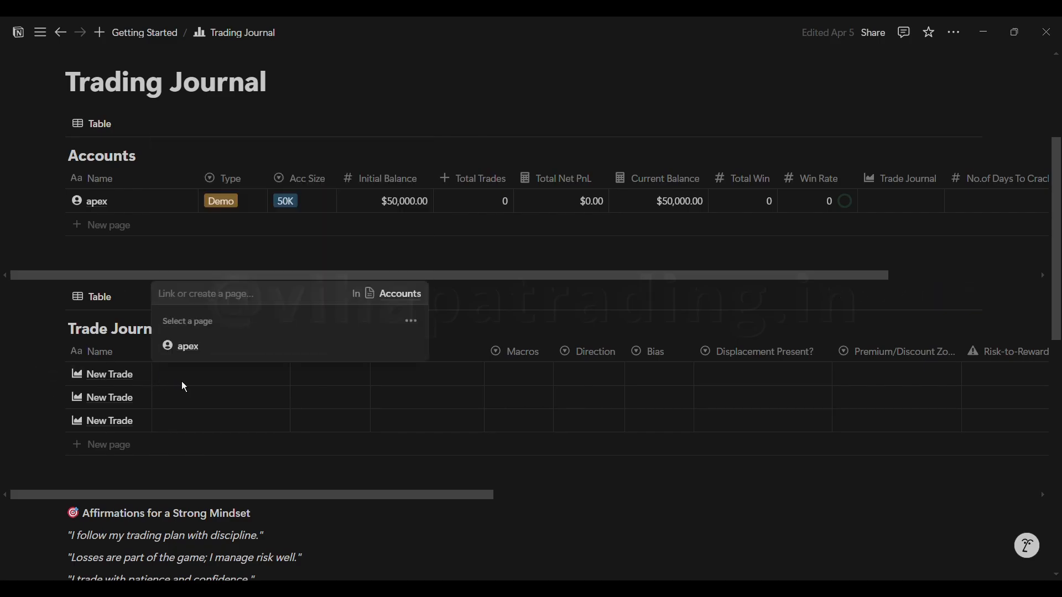
click(193, 354)
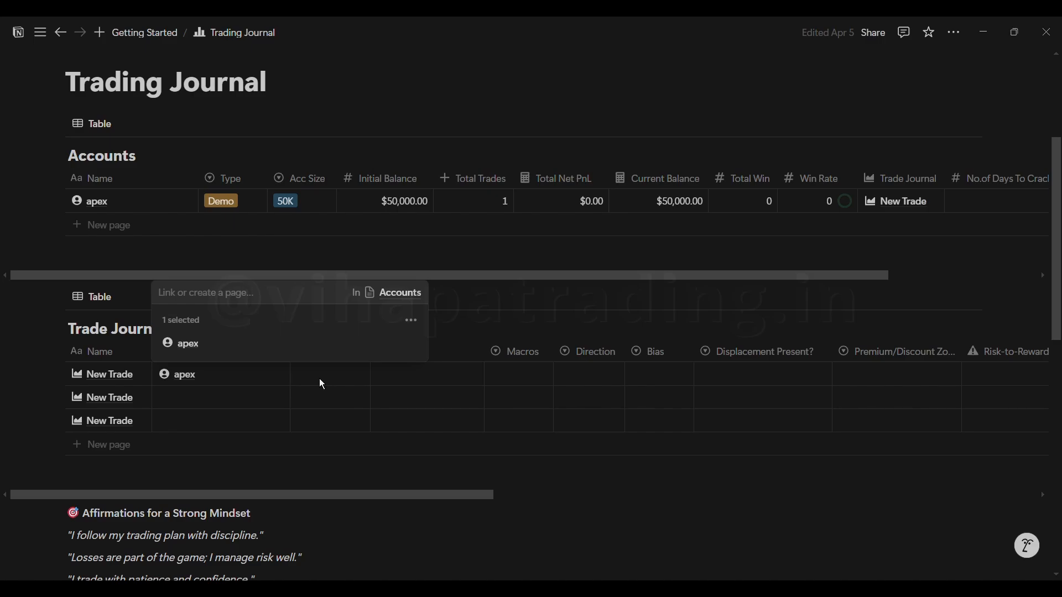
key(Escape)
click(320, 378)
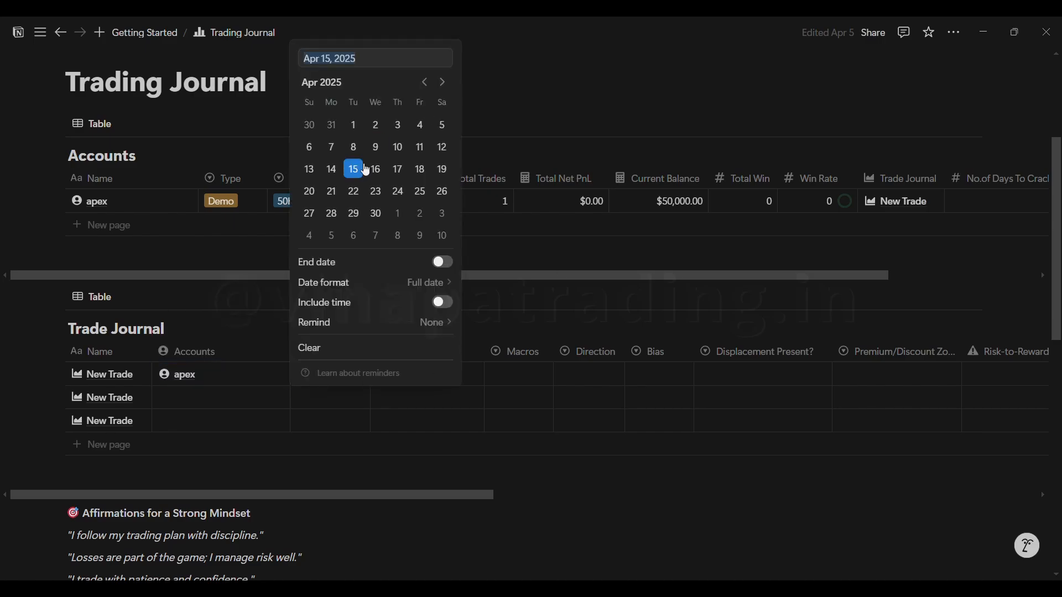
click(362, 176)
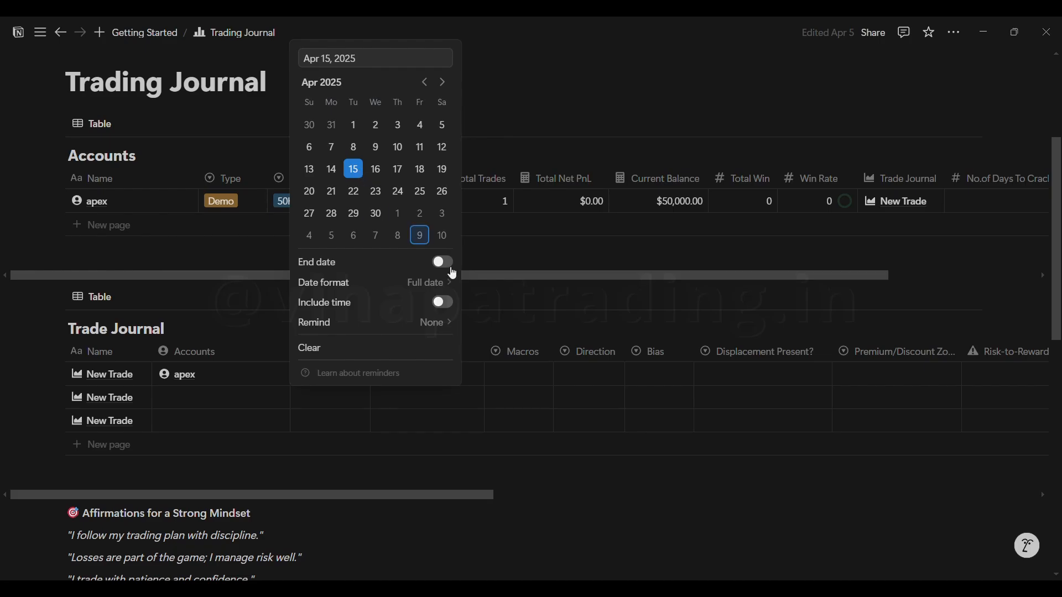
click(489, 312)
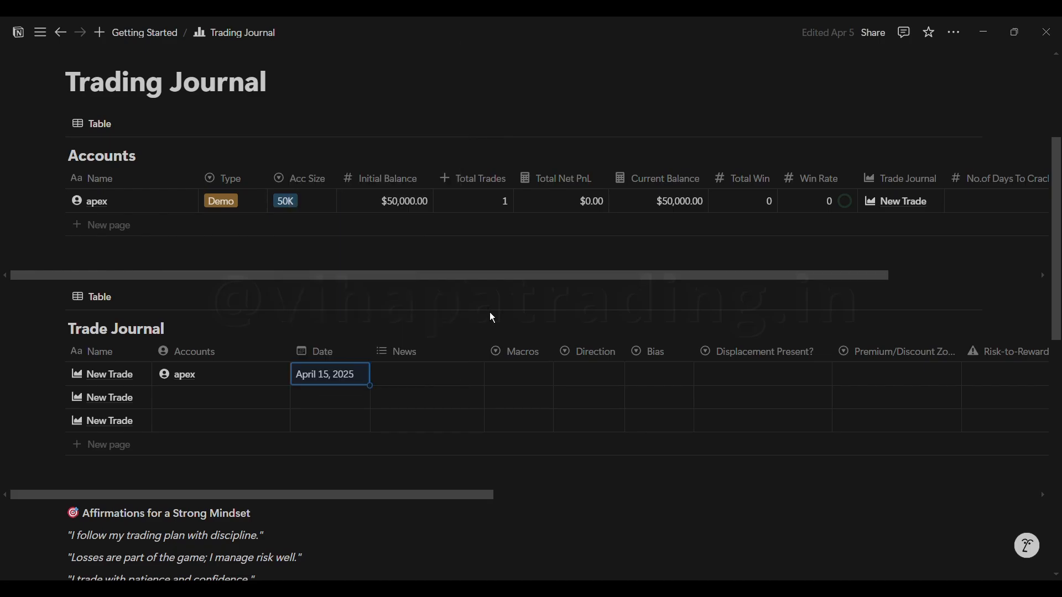
- Set the first trade's News to NFP and its Macros window to 9:20-9:40
click(424, 379)
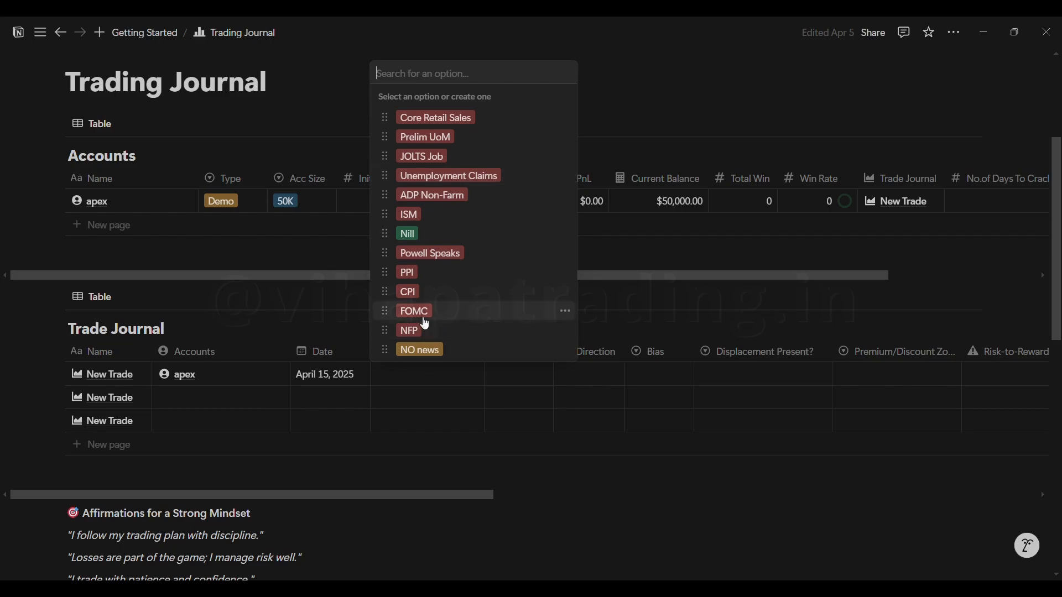
click(429, 342)
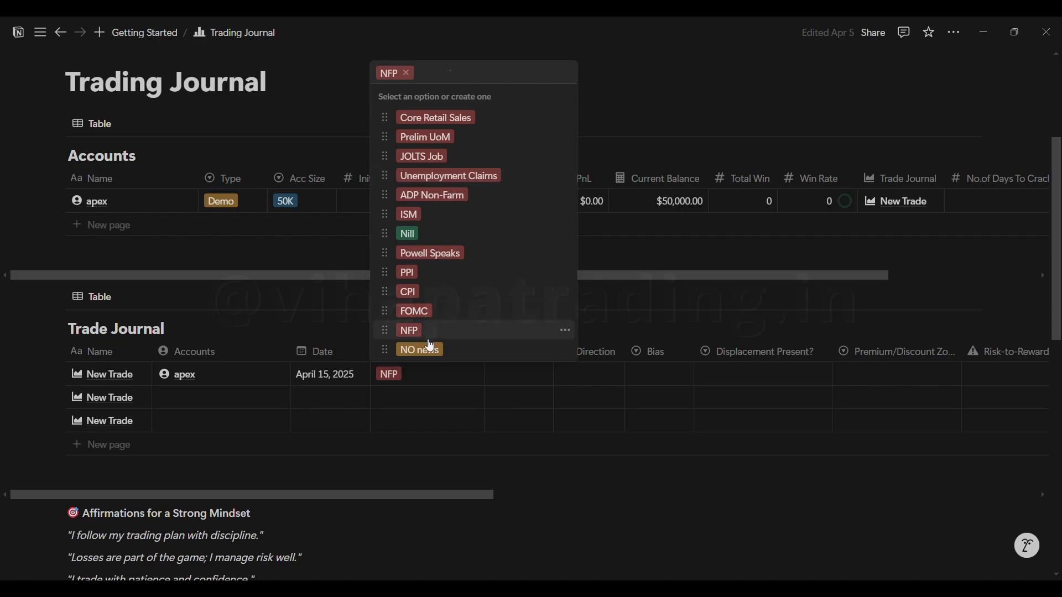
key(Escape)
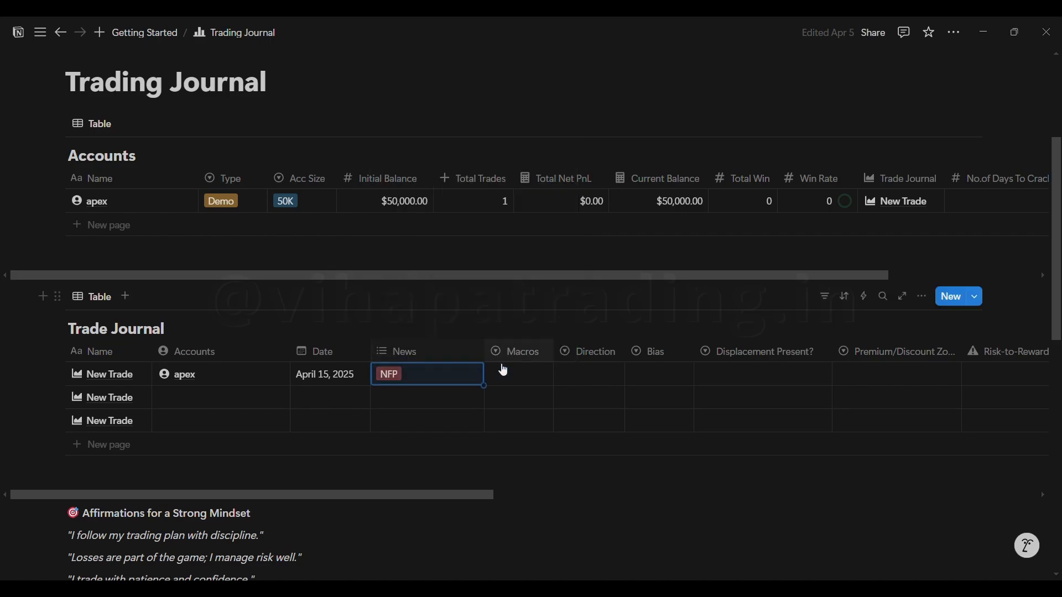
click(520, 375)
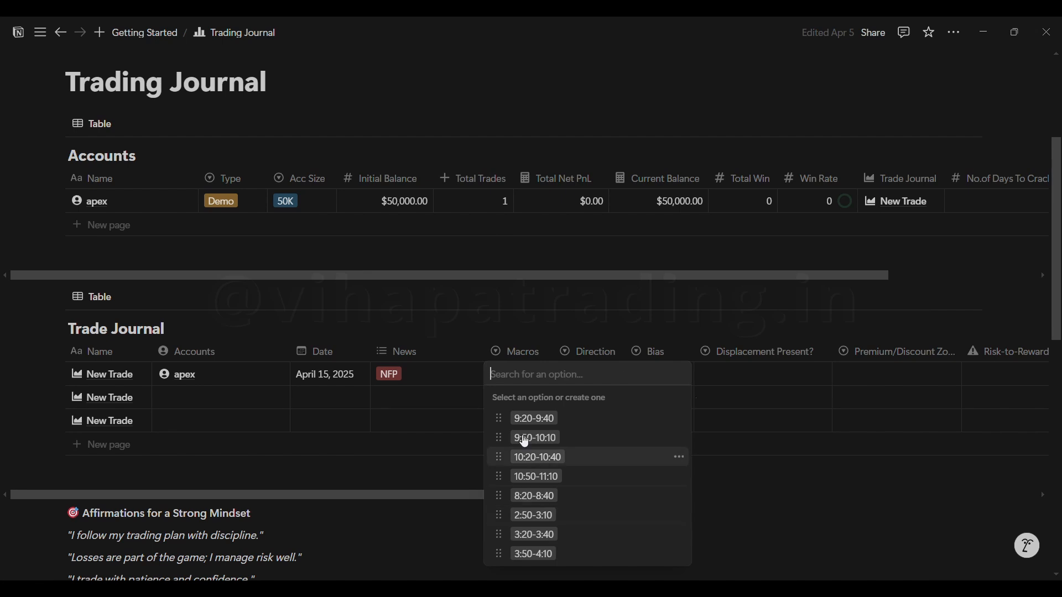
click(543, 427)
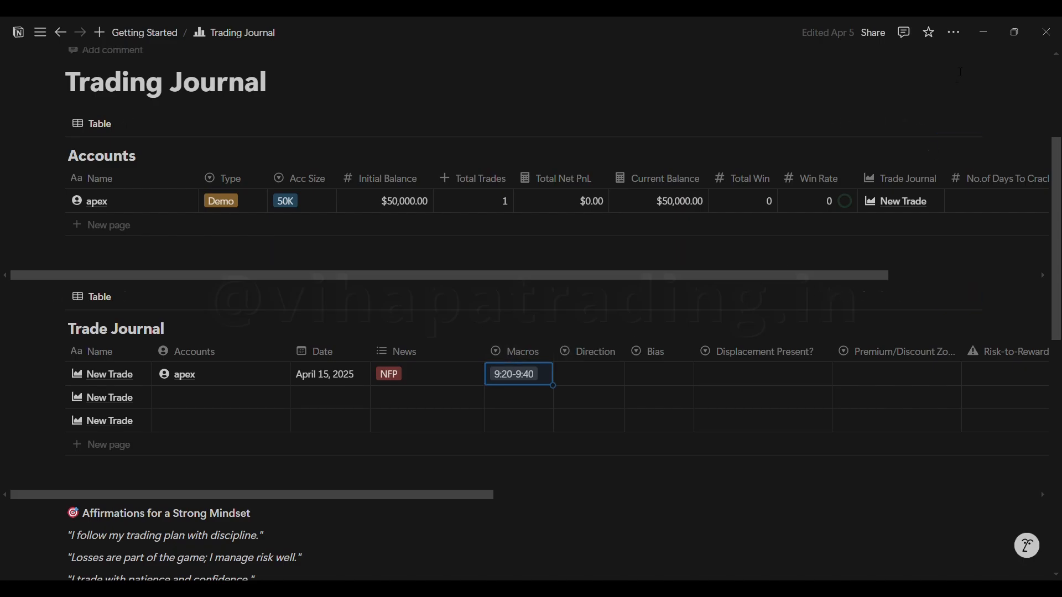
- Set the first trade's Direction to Short and its Bias to Bullish
click(587, 379)
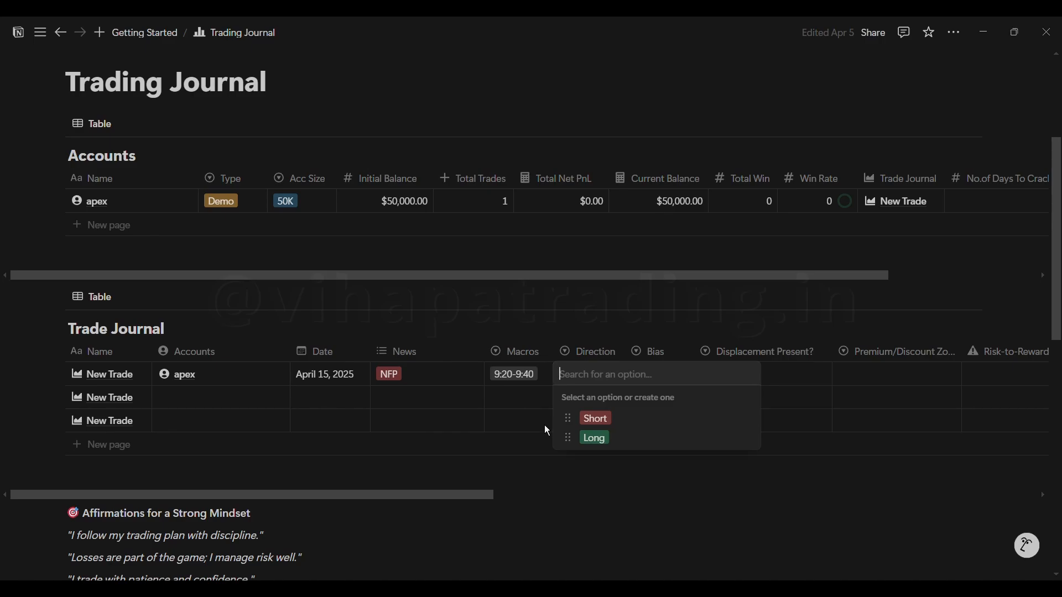
click(597, 421)
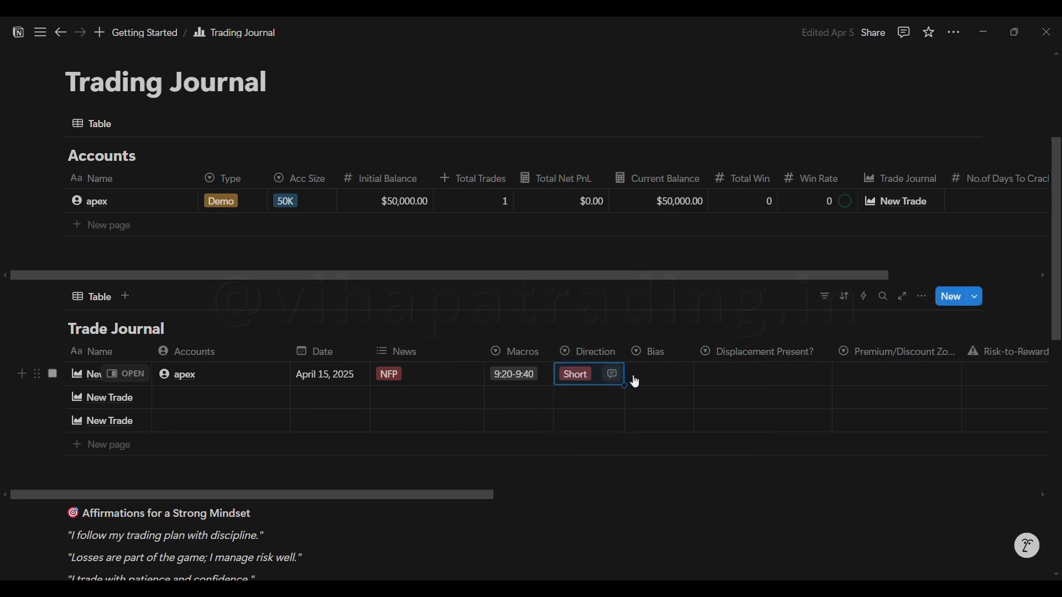
click(653, 380)
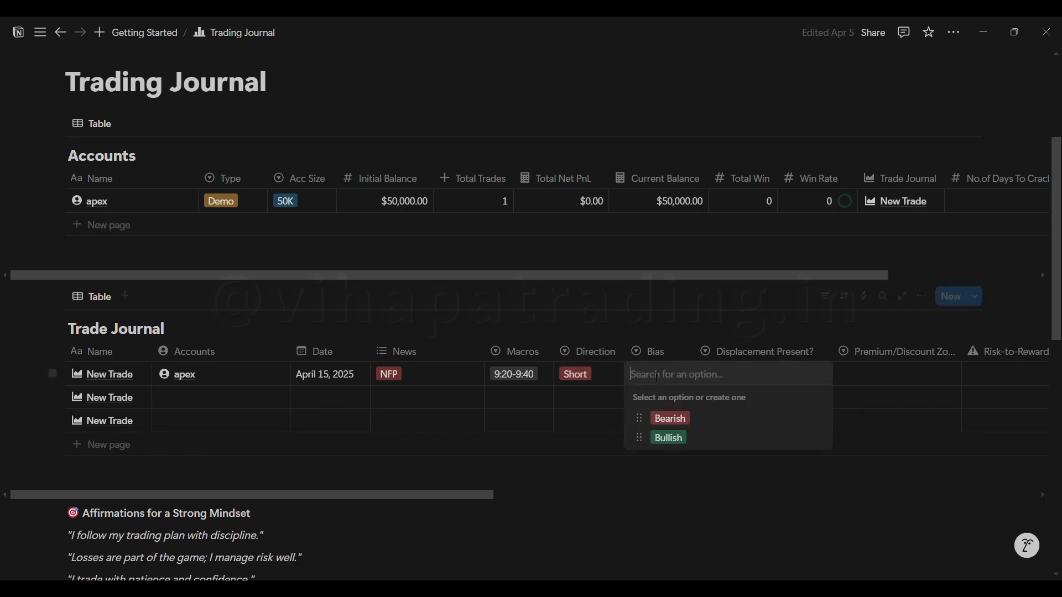
click(655, 442)
- Mark displacement as present with Yes and set the premium/discount zone to Premium for the first trade
scroll(615, 420, right, 6)
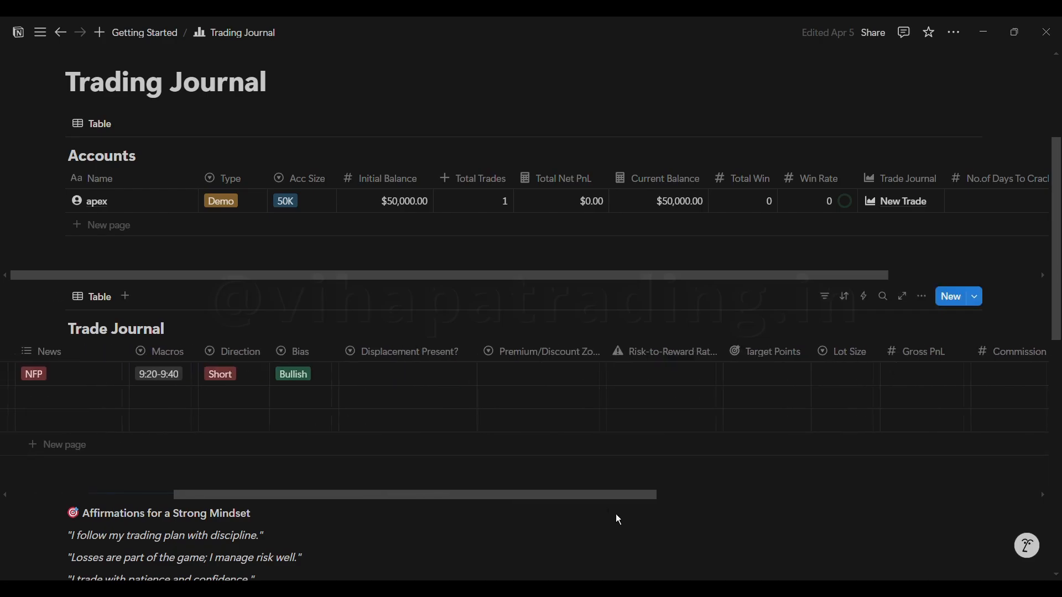
click(404, 375)
click(379, 440)
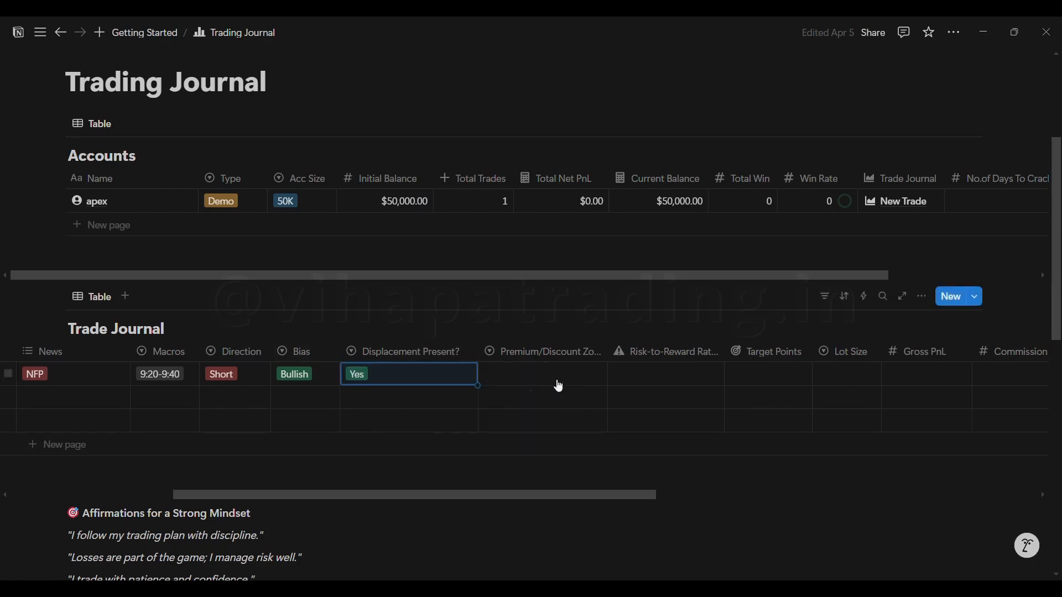
click(538, 378)
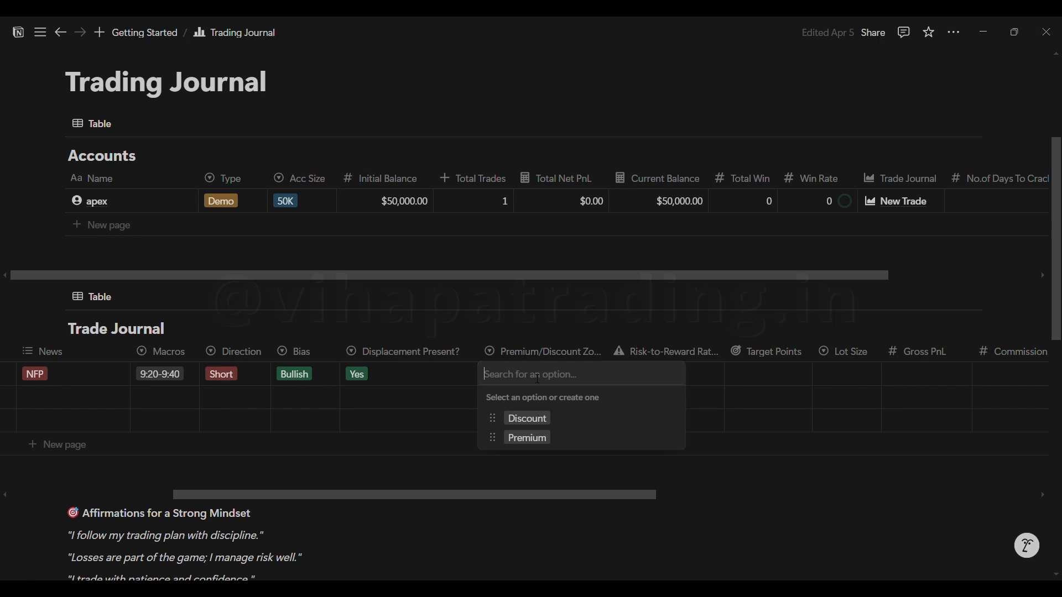
click(548, 440)
- Enter a risk-to-reward ratio of 12 and target points of 100 for the first trade
drag(481, 496, 596, 498)
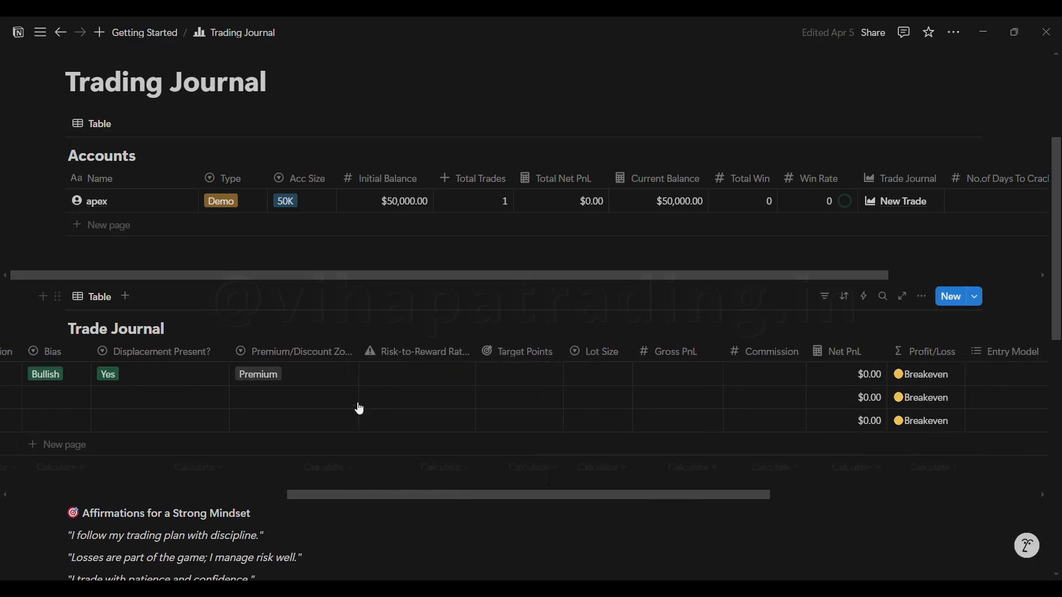
click(412, 377)
text(12)
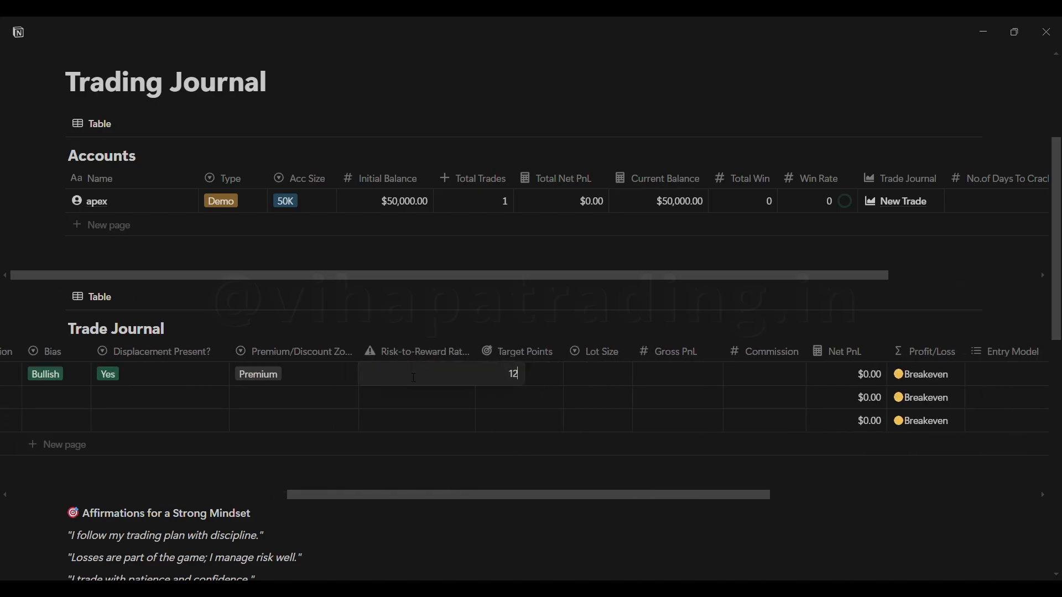
key(Return)
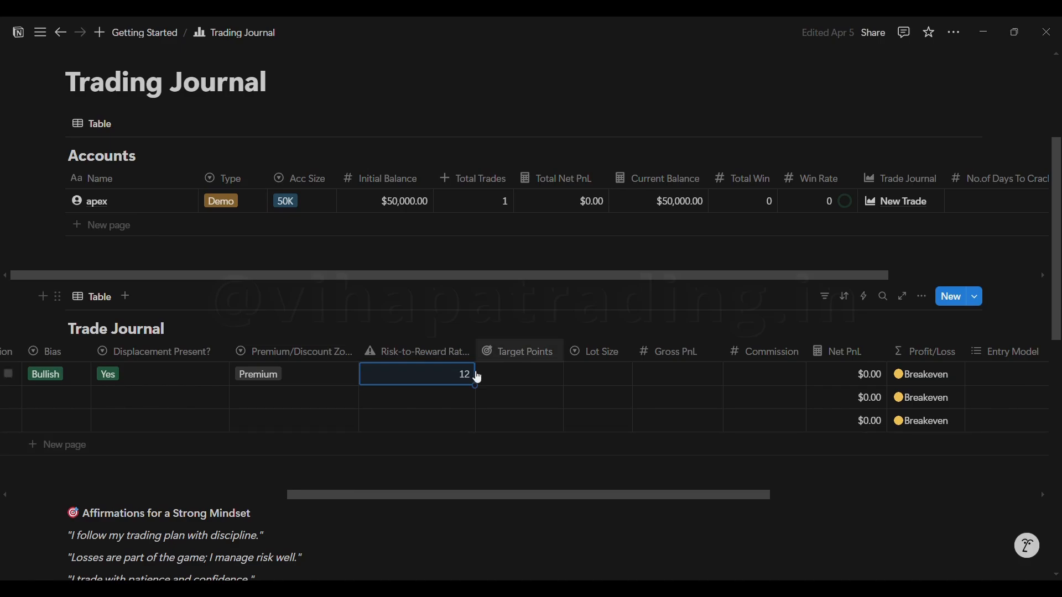
click(525, 381)
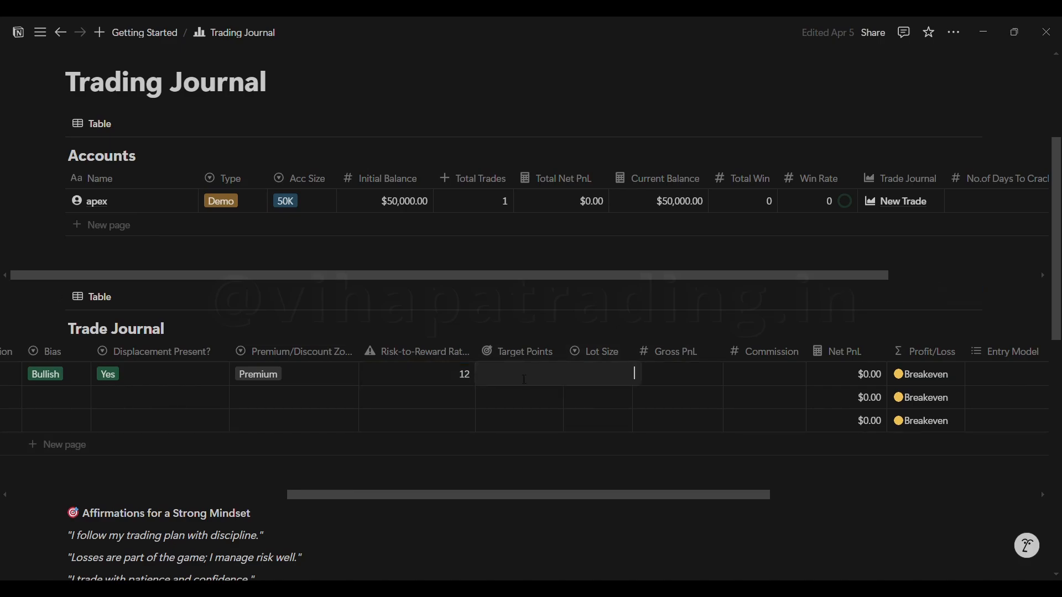
text(100)
key(Return)
- Set the first trade's lot size to 0.5 and enter a gross PnL of 1000
click(599, 380)
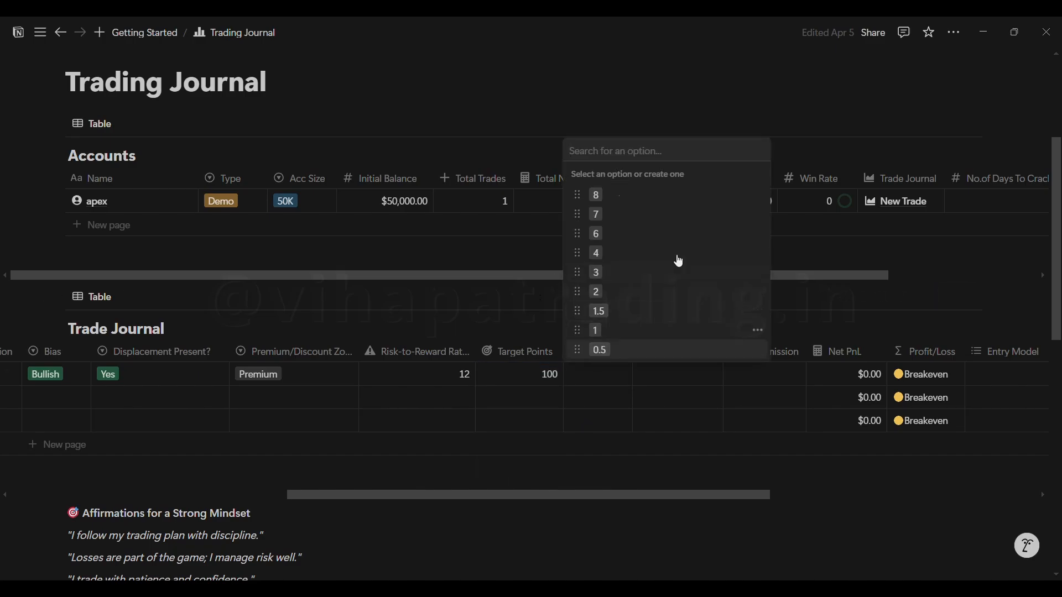
click(608, 357)
click(670, 381)
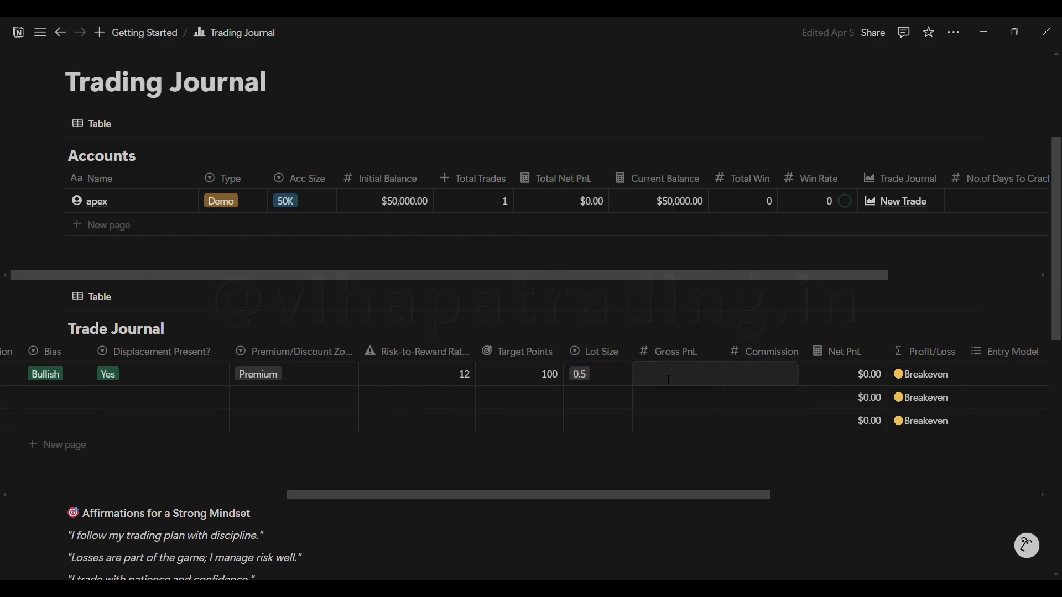
text(1000)
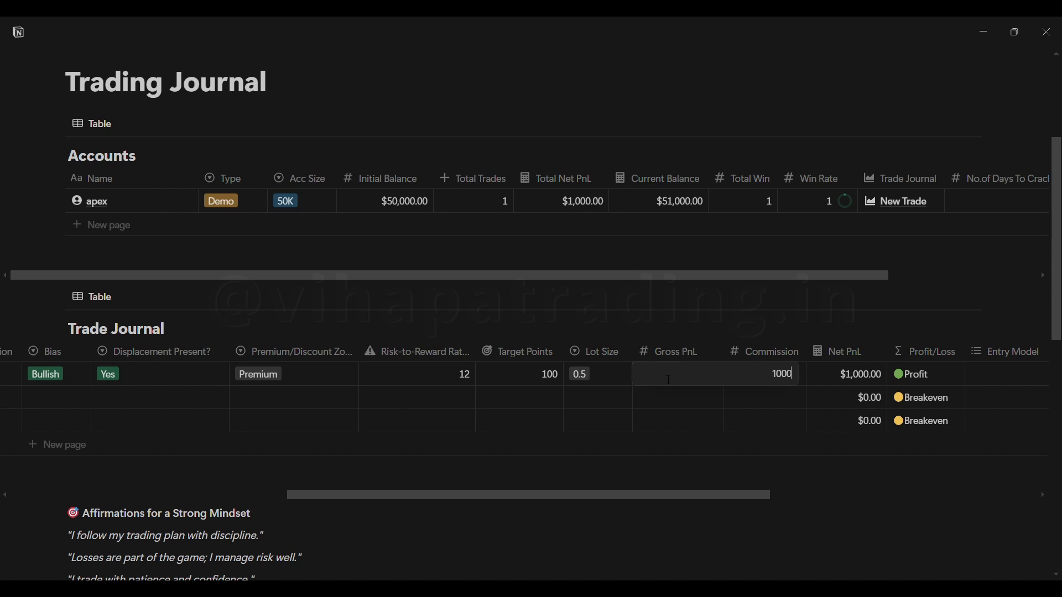
key(Return)
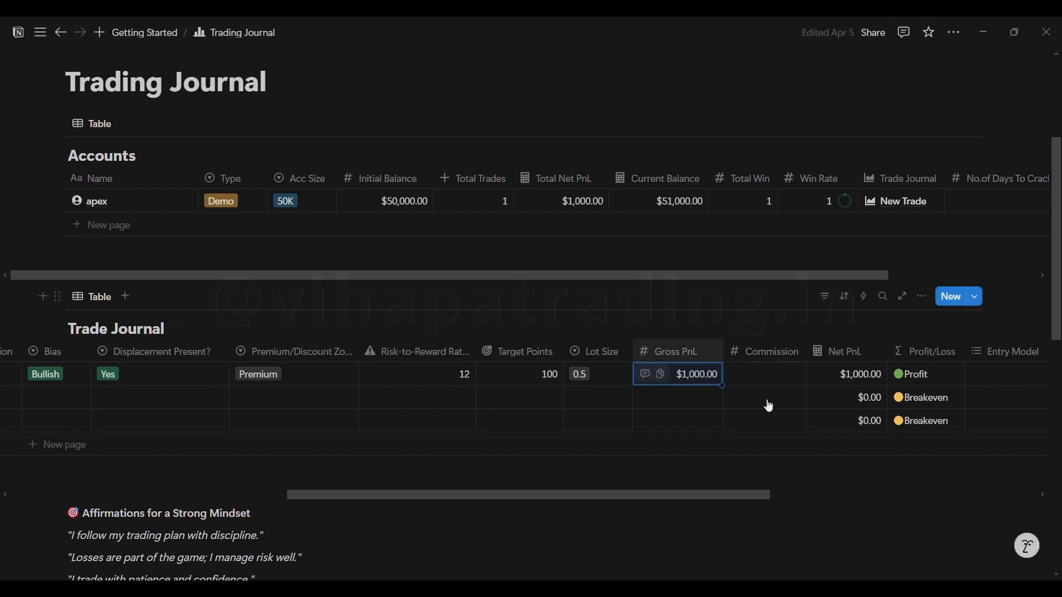
- Enter a commission of 200 for the first trade
click(765, 381)
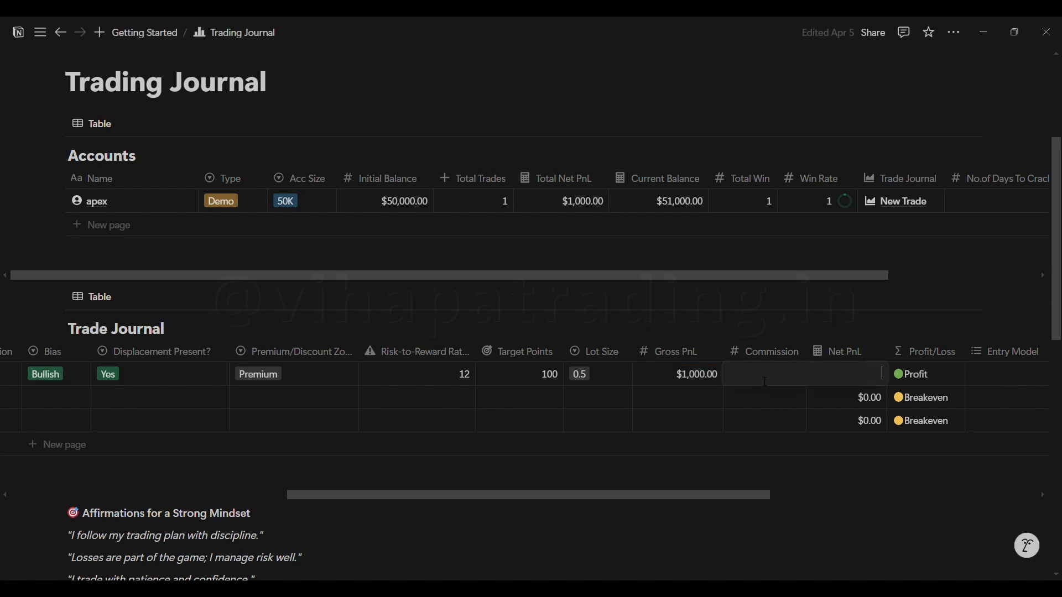
text(200)
key(Return)
- Delete the two empty trade rows below the first trade in the Trade Journal
drag(409, 502, 630, 519)
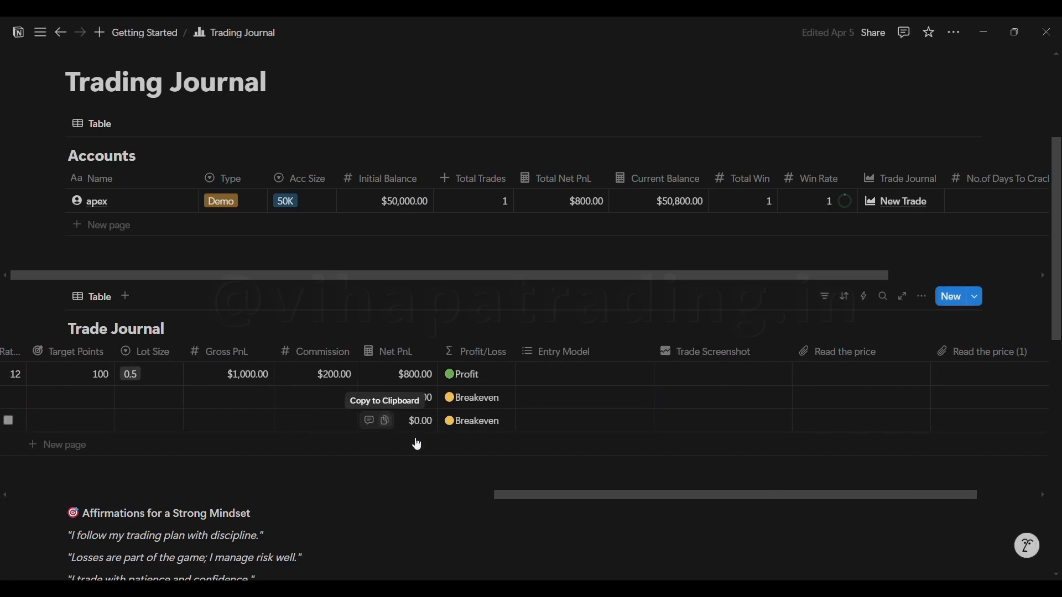
drag(563, 505, 51, 489)
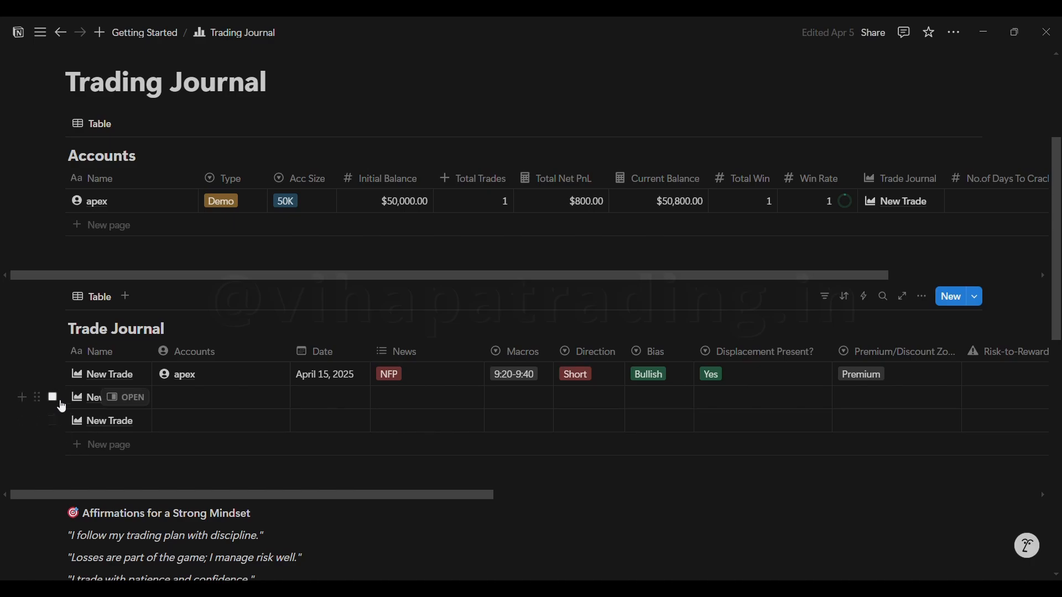
click(52, 397)
click(53, 421)
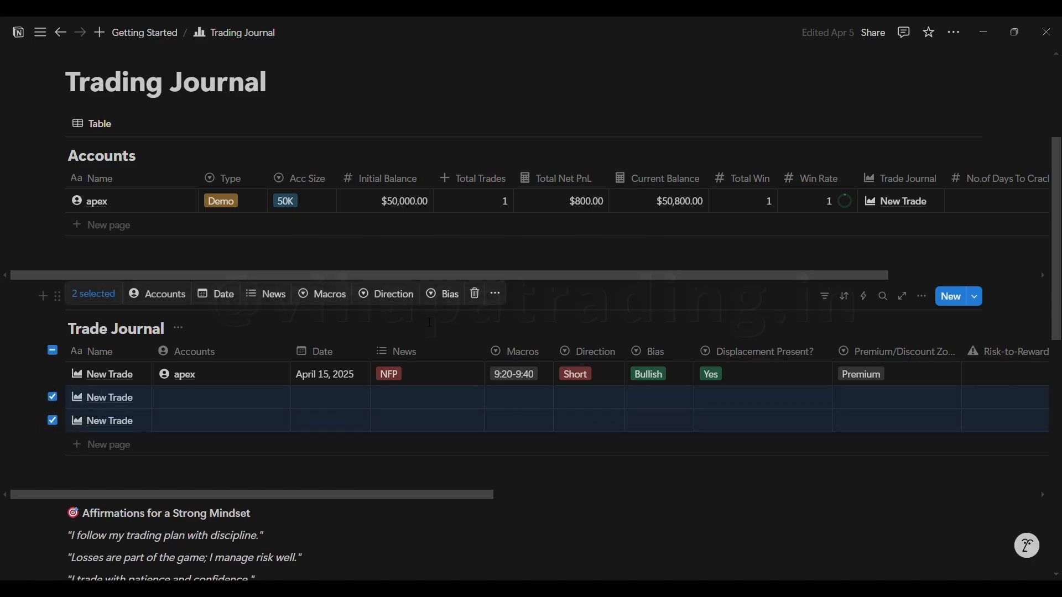
click(475, 294)
- Set the first trade's Entry Model to FVG
drag(305, 453, 899, 492)
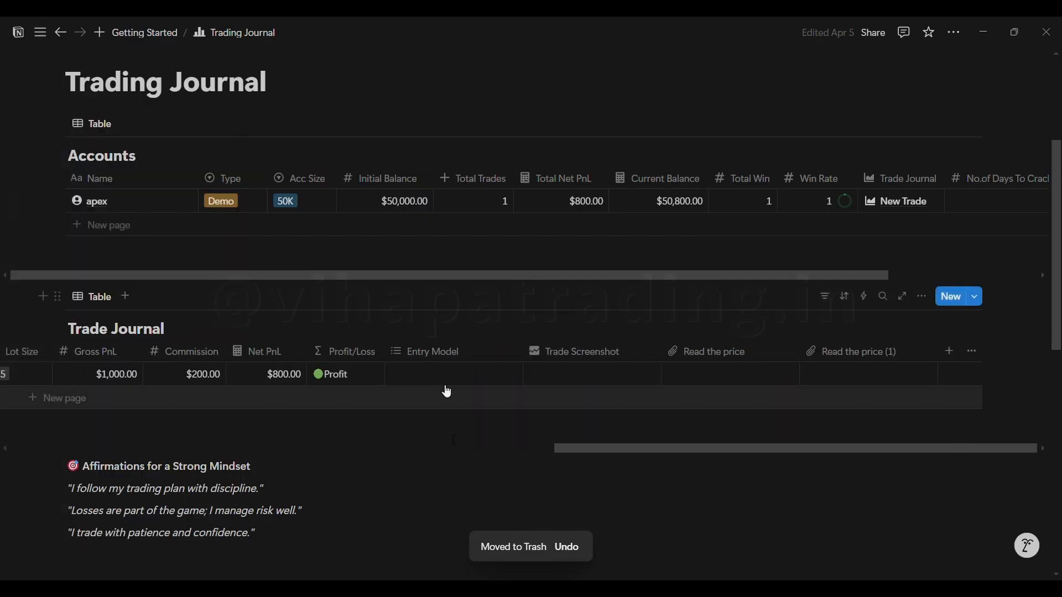
click(451, 385)
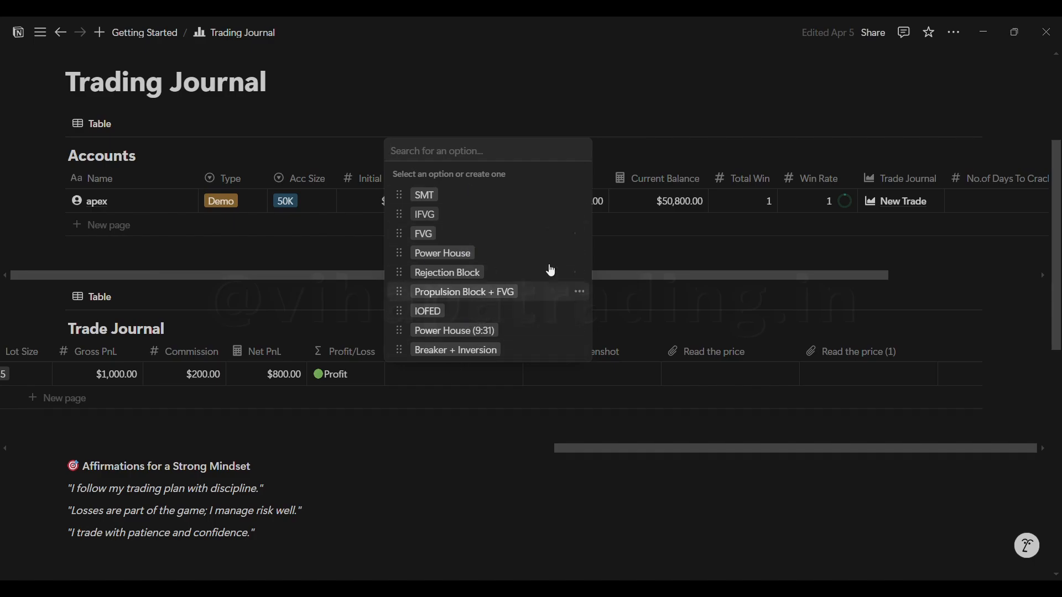
click(423, 232)
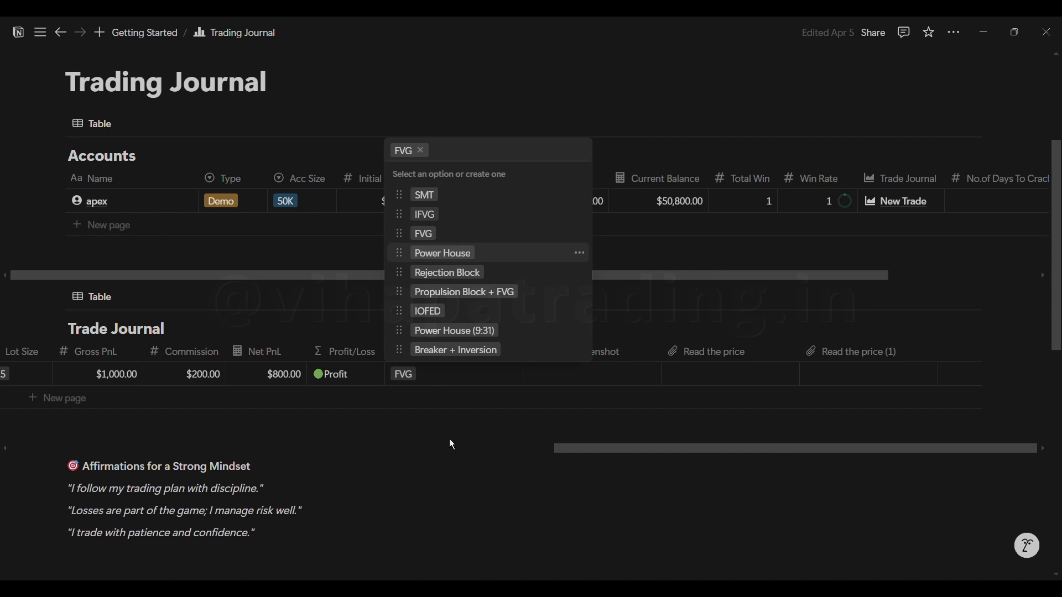
key(Escape)
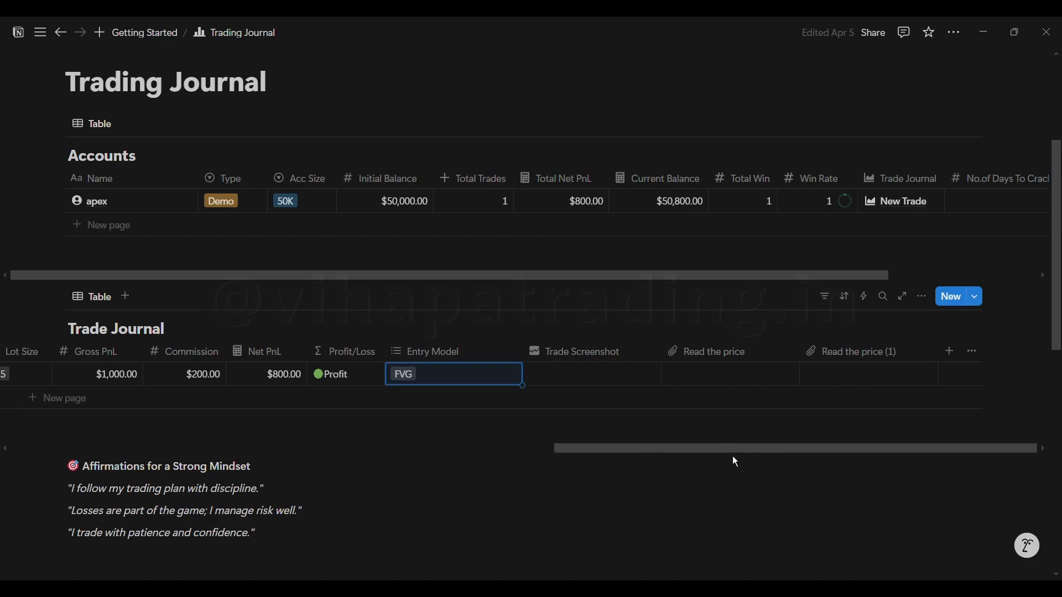
- Look over the apex account's fields in the Accounts table, including the number of days to crack the account
drag(732, 452, 156, 470)
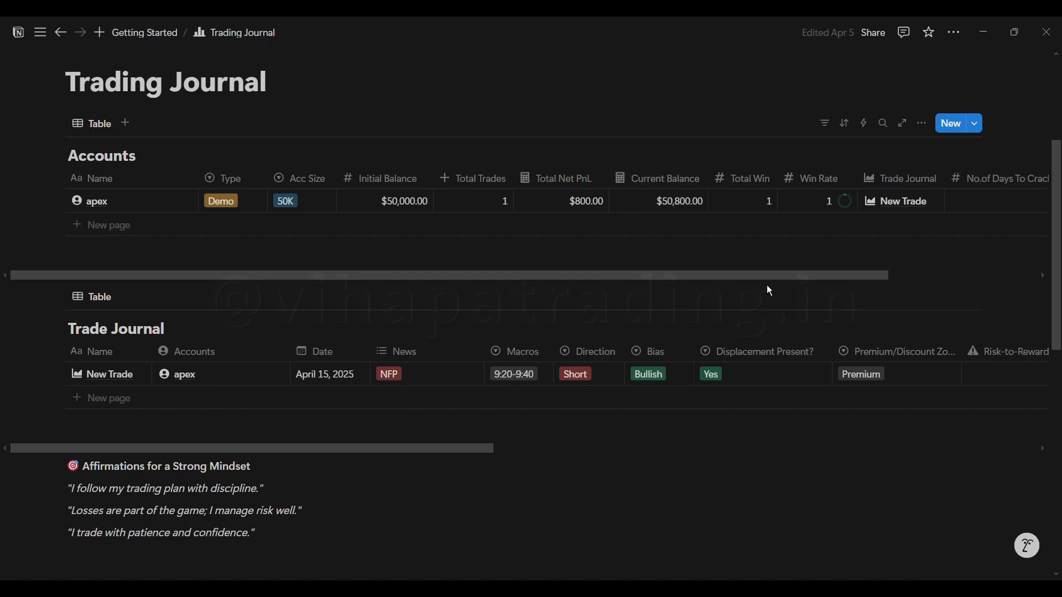
scroll(885, 294, right, 5)
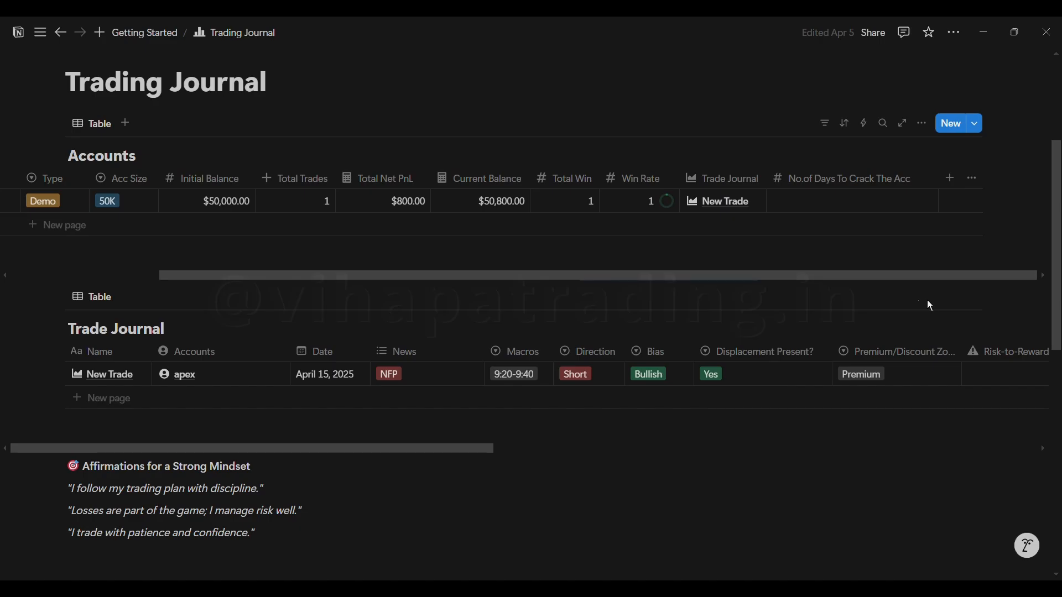
drag(934, 303, 945, 302)
click(847, 204)
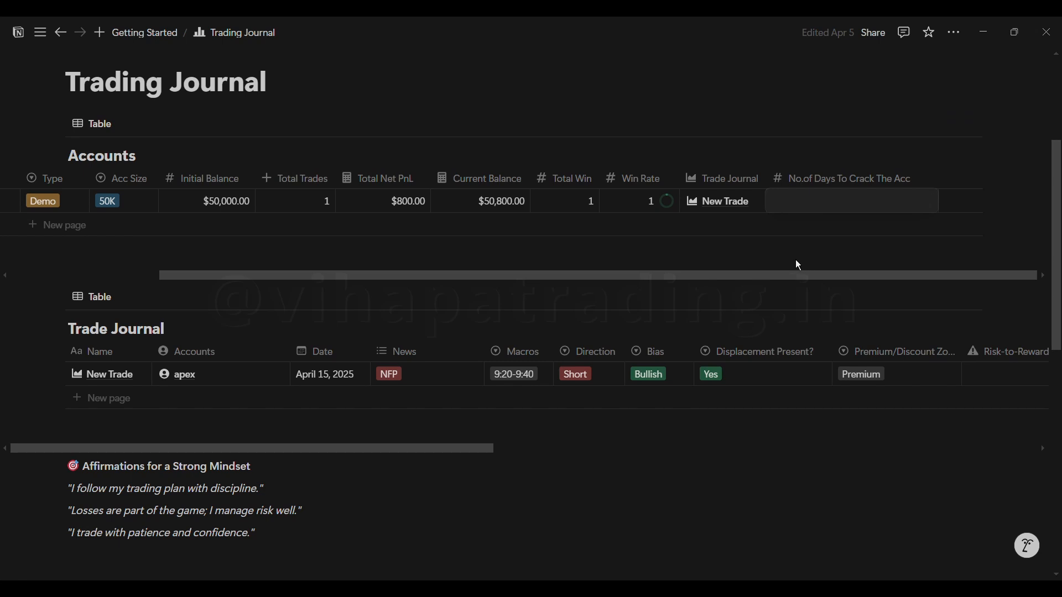
key(Escape)
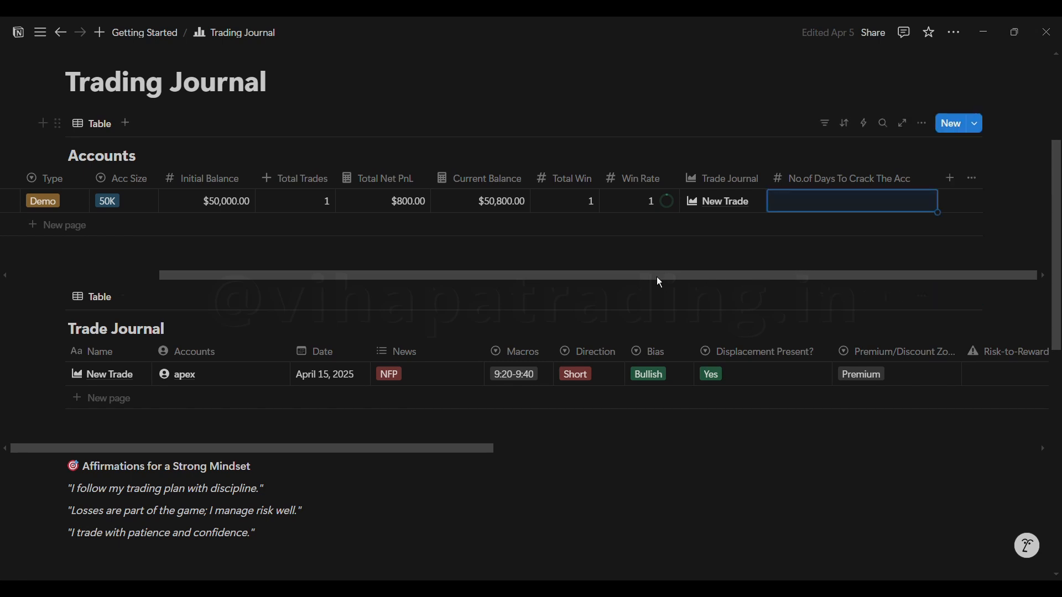
drag(657, 277, 476, 279)
- Add an entry to the Mindset & Discipline Hub and date it April 15, 2025, leaving its name blank
scroll(163, 191, down, 5)
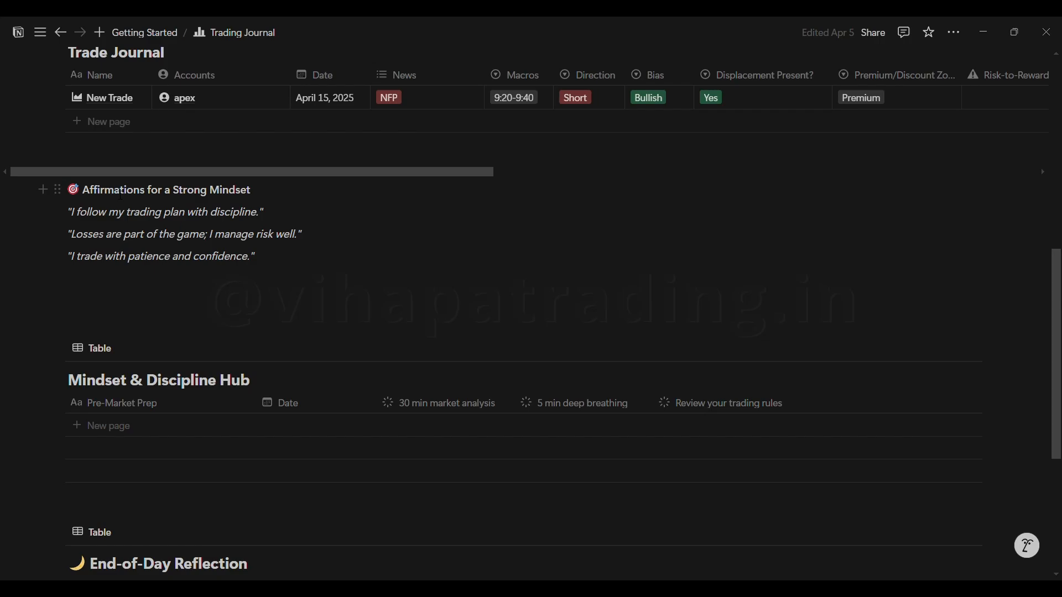
scroll(122, 238, down, 1)
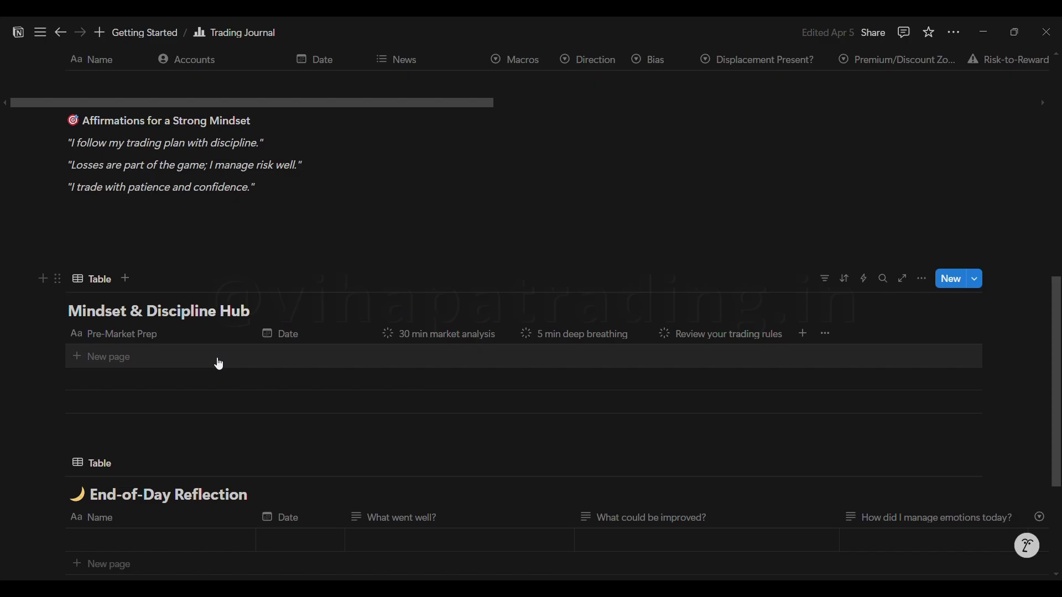
click(169, 365)
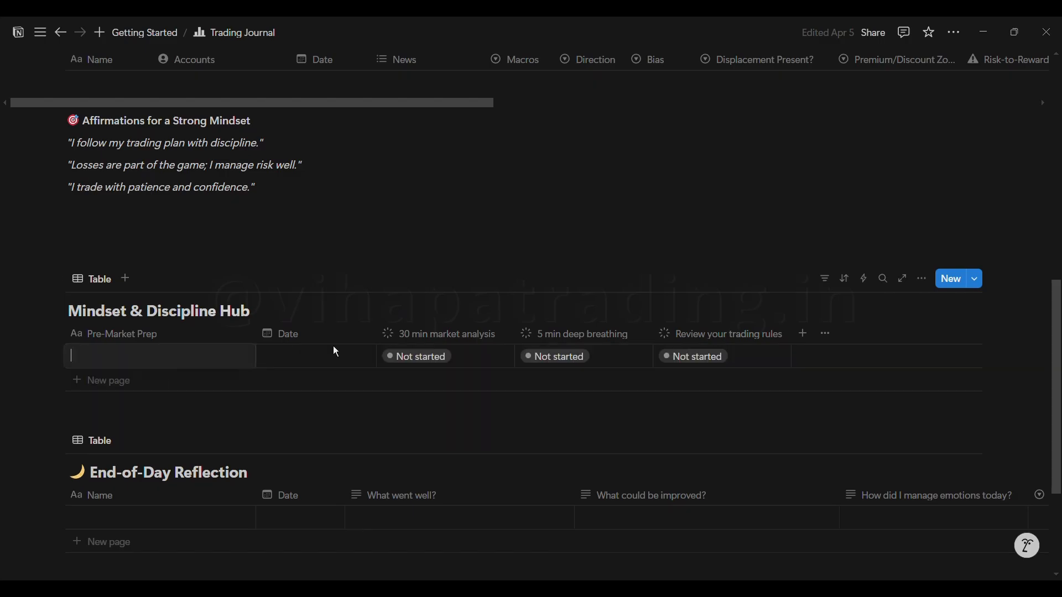
key(Escape)
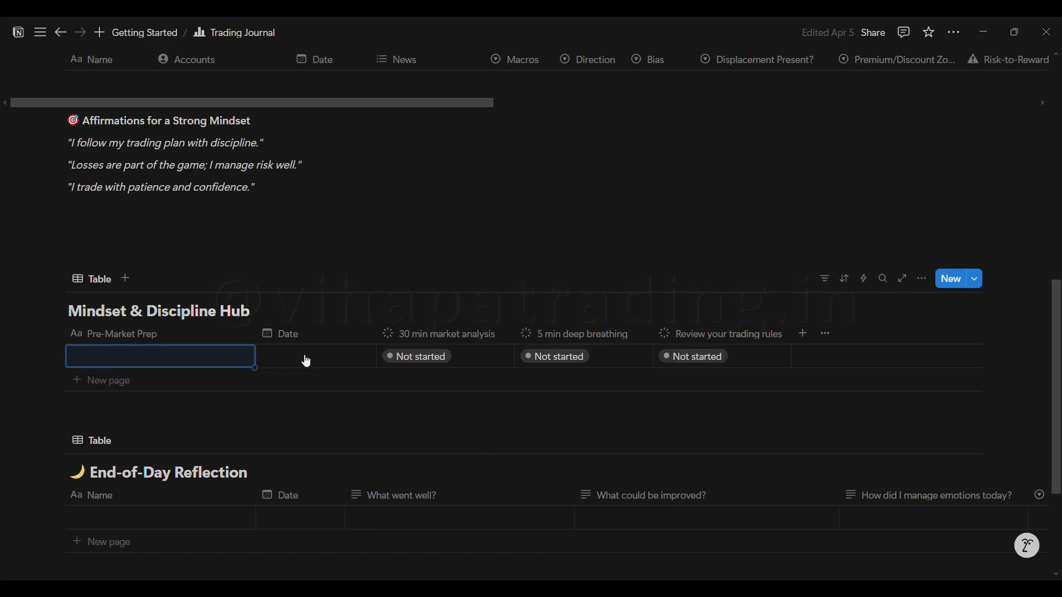
click(306, 360)
click(328, 361)
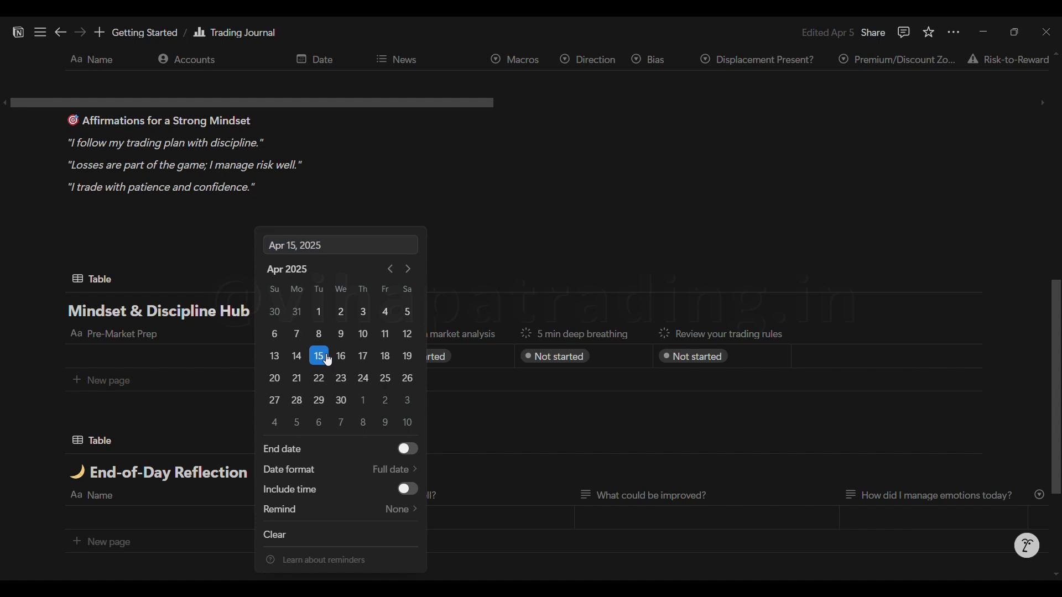
click(468, 243)
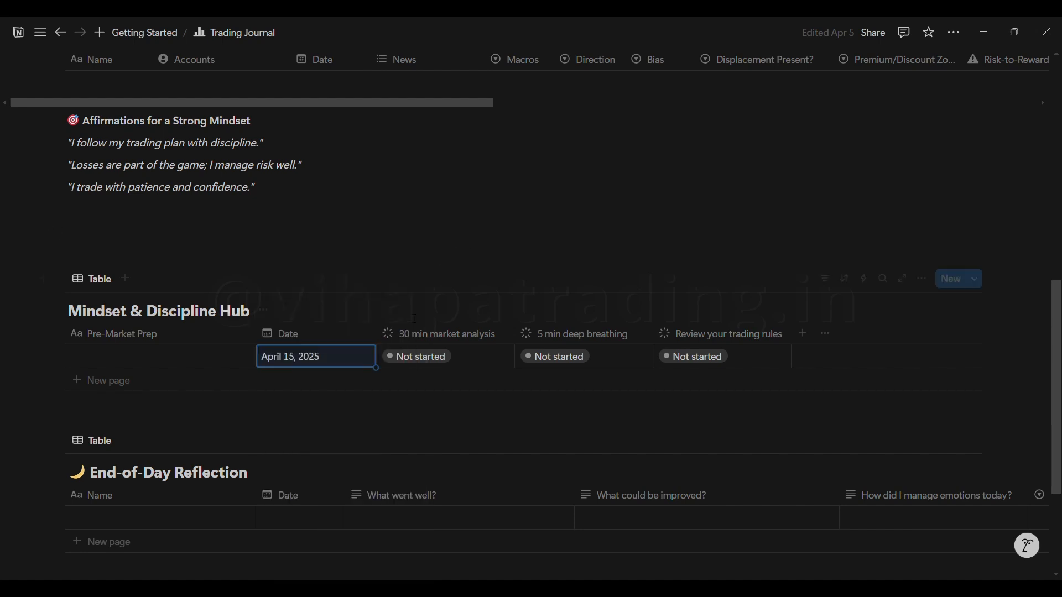
- Set the new entry's 30 min market analysis and 5 min deep breathing statuses to In progress
click(414, 358)
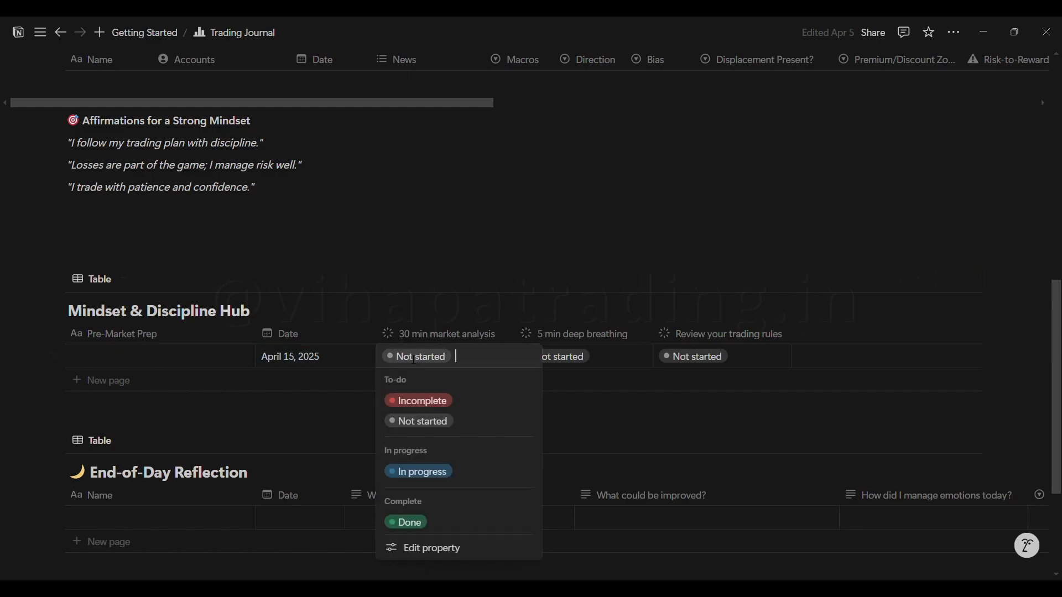
click(426, 471)
click(472, 360)
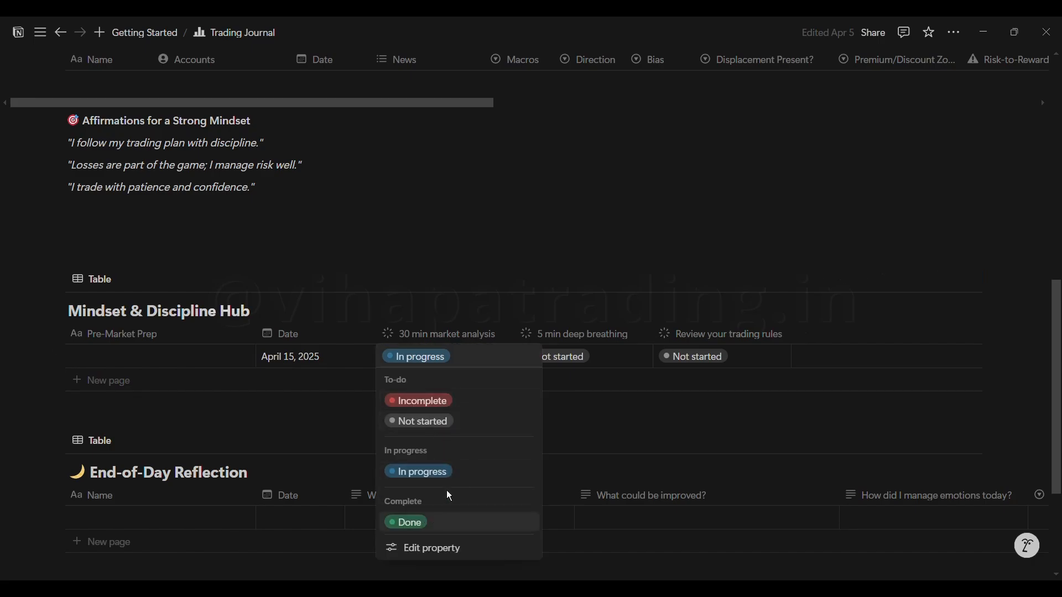
click(409, 524)
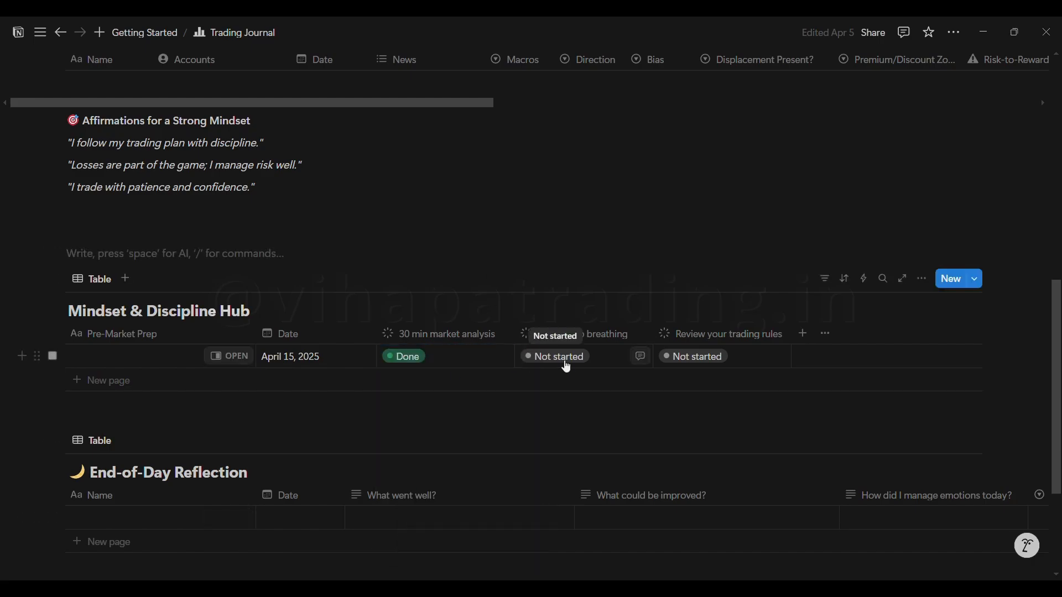
click(429, 360)
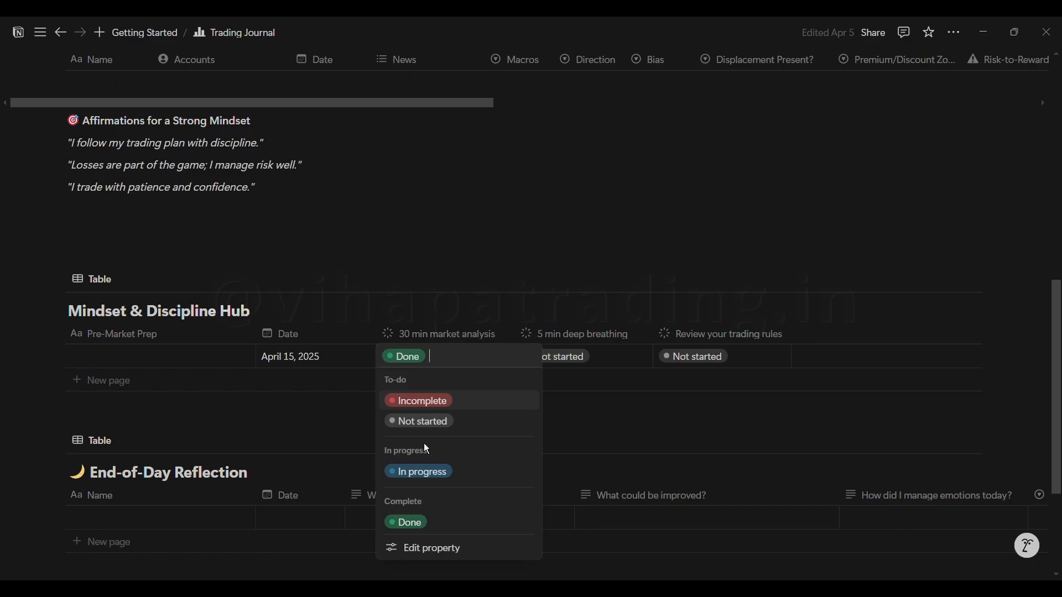
click(426, 473)
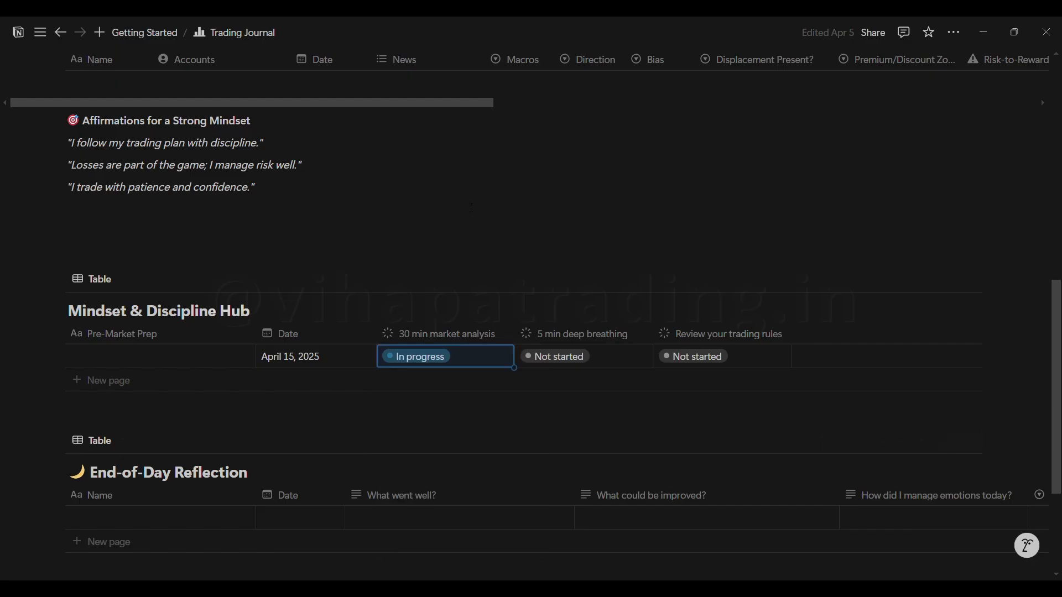
click(553, 360)
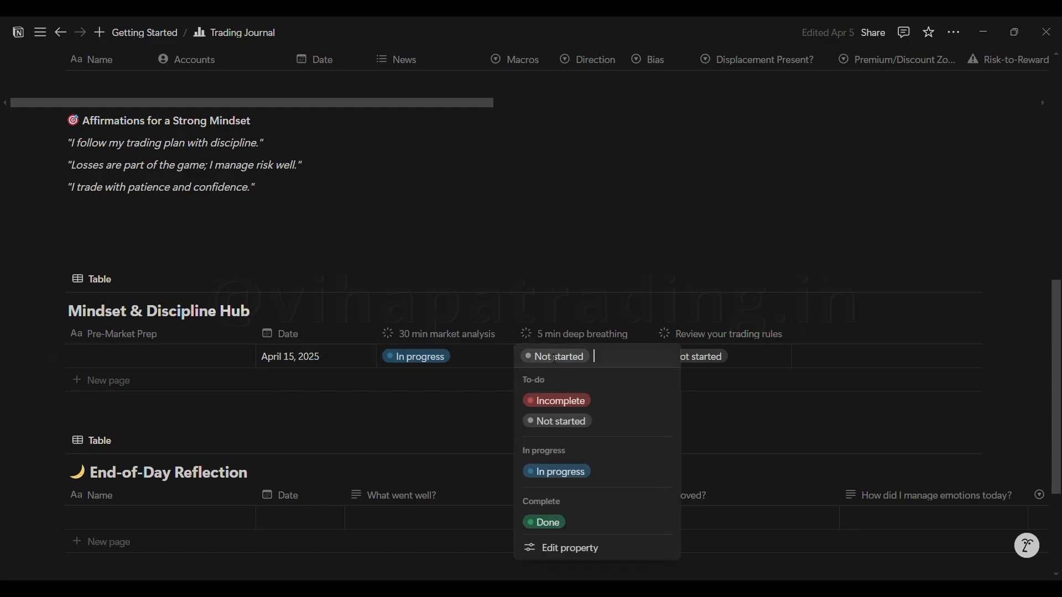
click(549, 474)
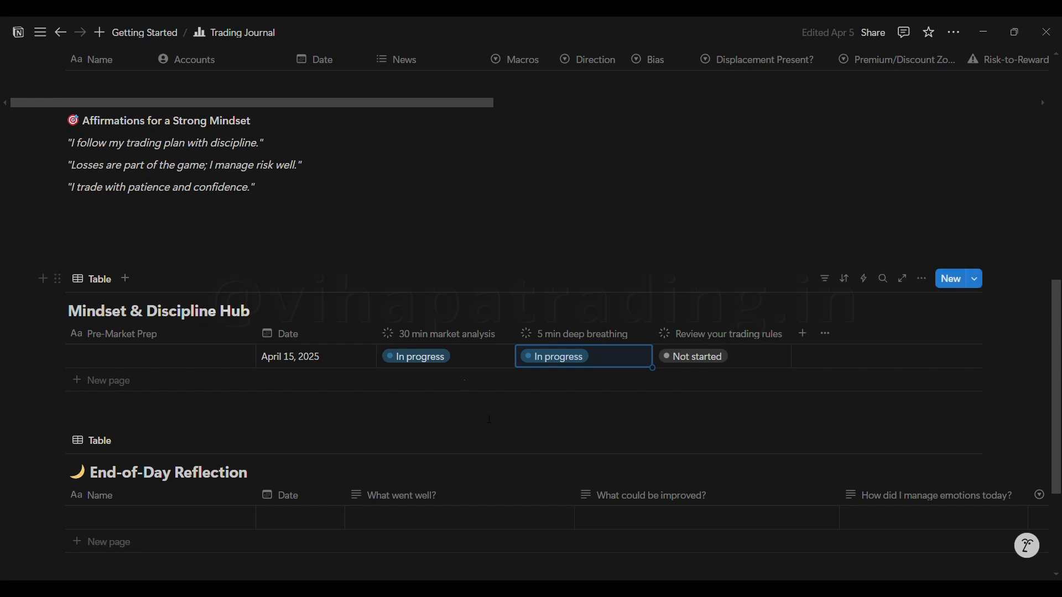
- Set the Review your trading rules status of the Mindset & Discipline Hub entry to In progress
scroll(527, 396, down, 1)
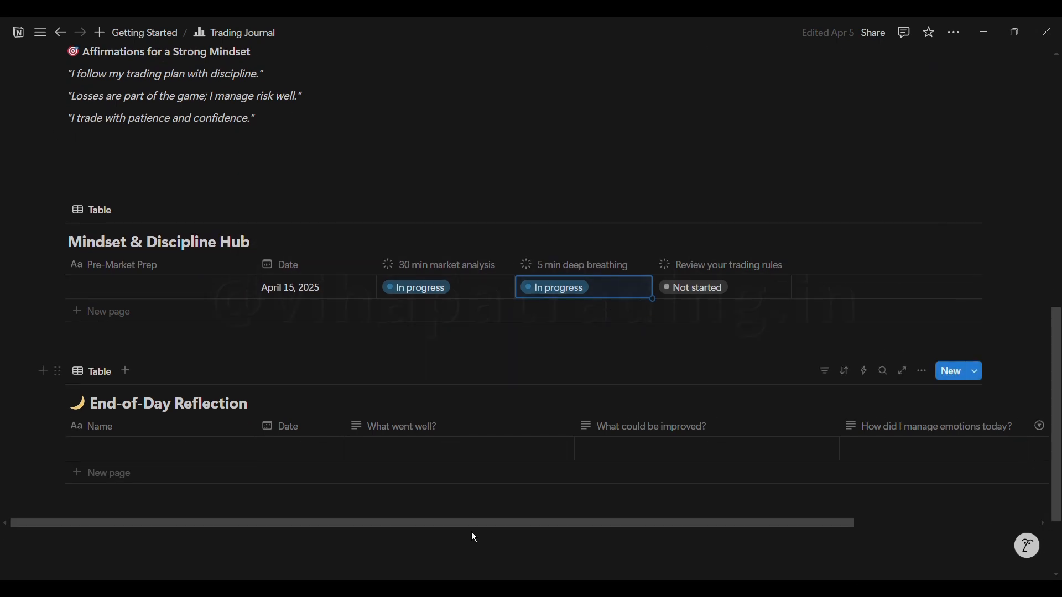
drag(471, 532, 645, 536)
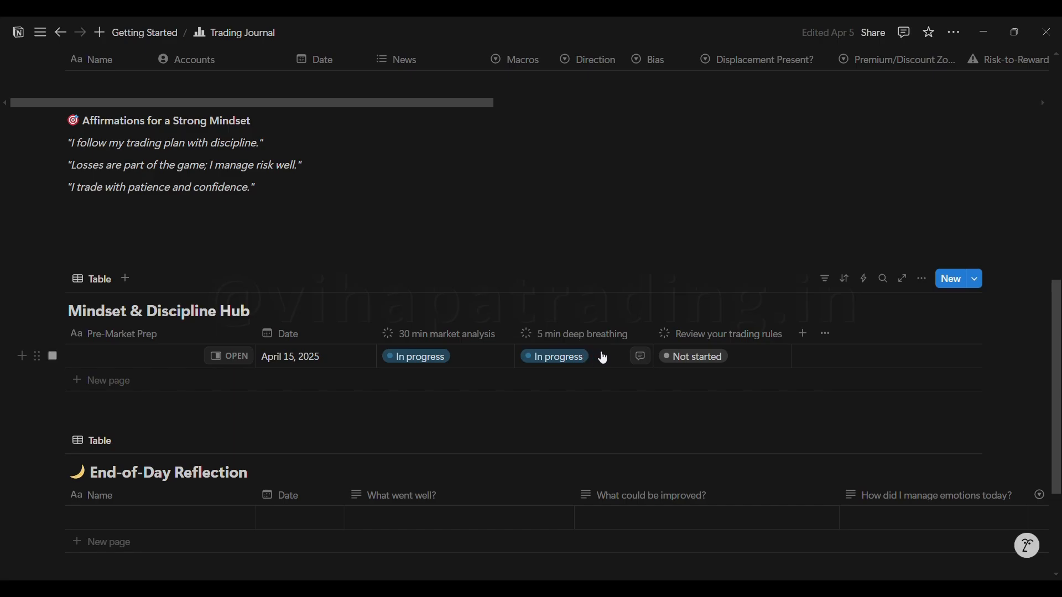
click(718, 362)
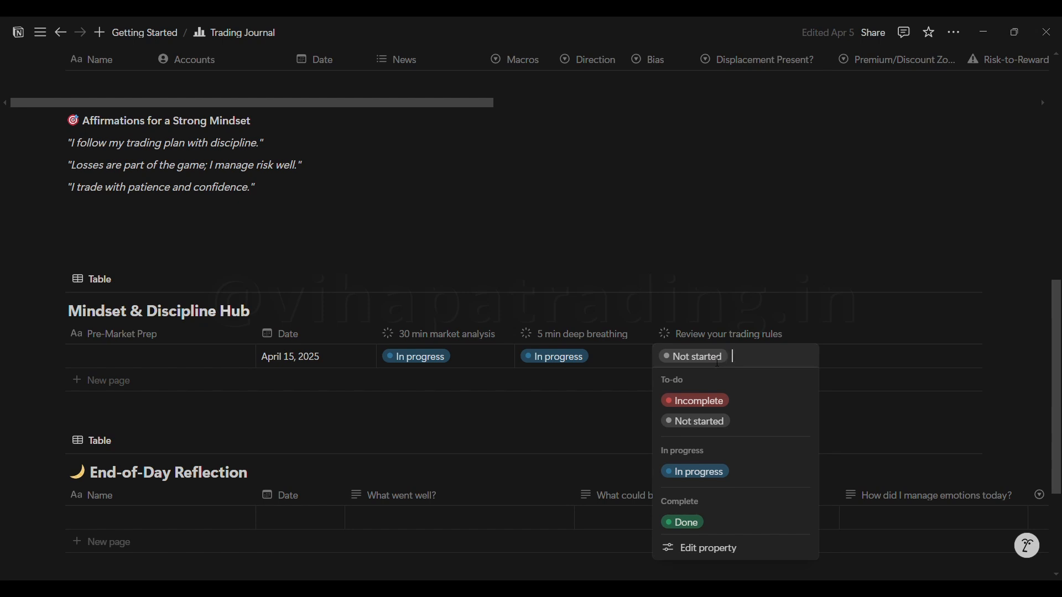
click(695, 473)
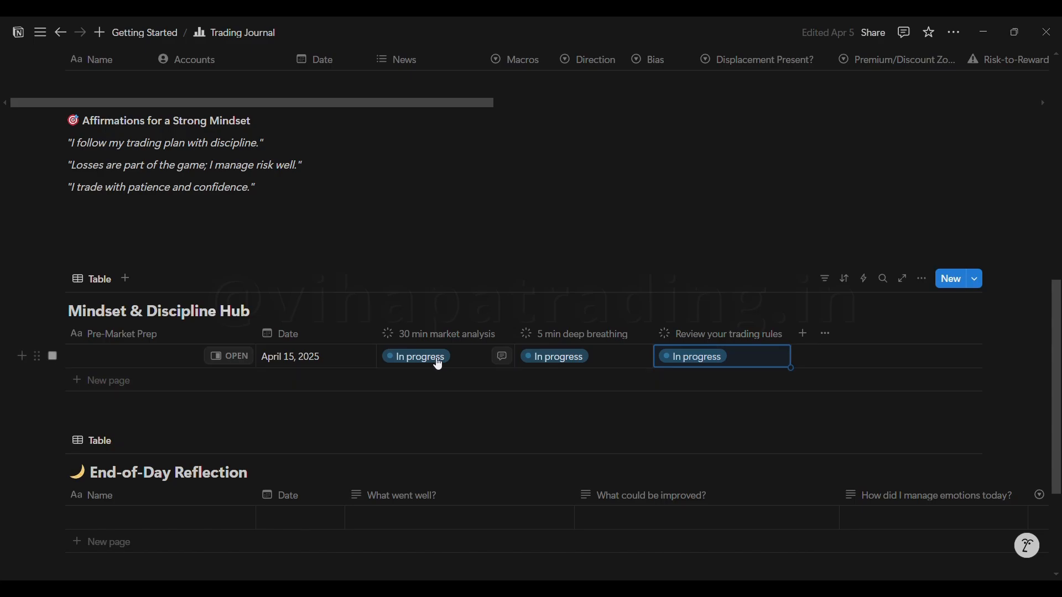
- Set the entry's 30 min market analysis, 5 min deep breathing and Review your trading rules statuses to Done
click(495, 356)
click(413, 523)
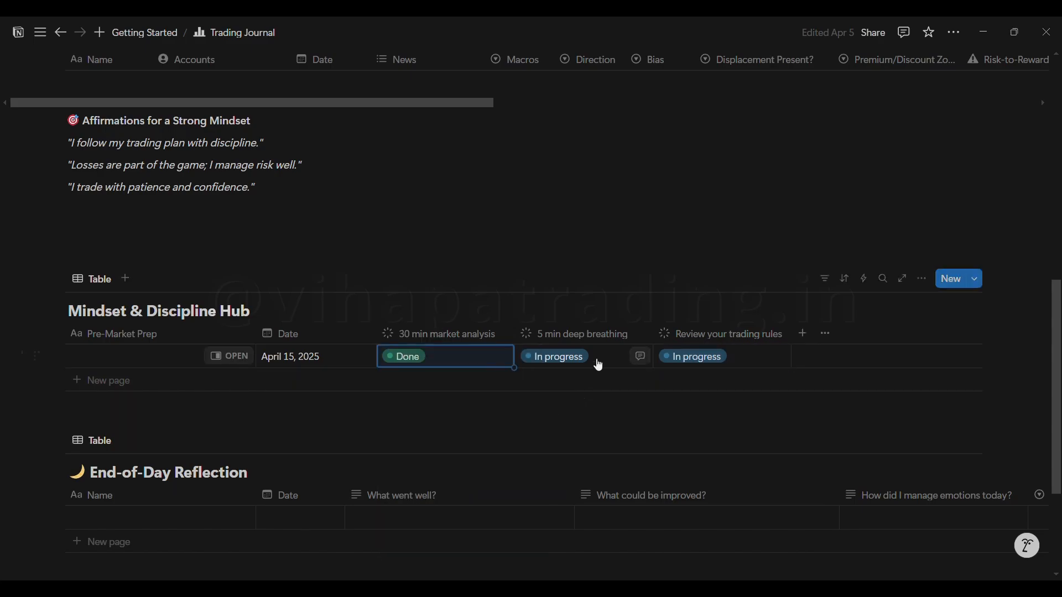
click(595, 359)
click(573, 523)
click(725, 359)
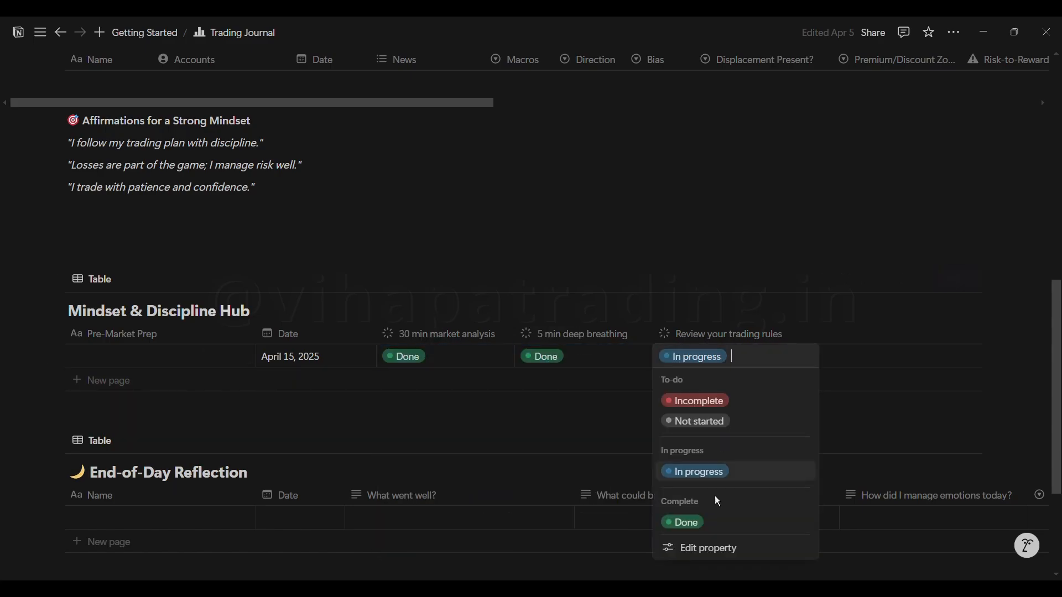
click(713, 523)
- Date the blank End-of-Day Reflection entry April 15, 2025, leaving its name empty
scroll(498, 387, down, 3)
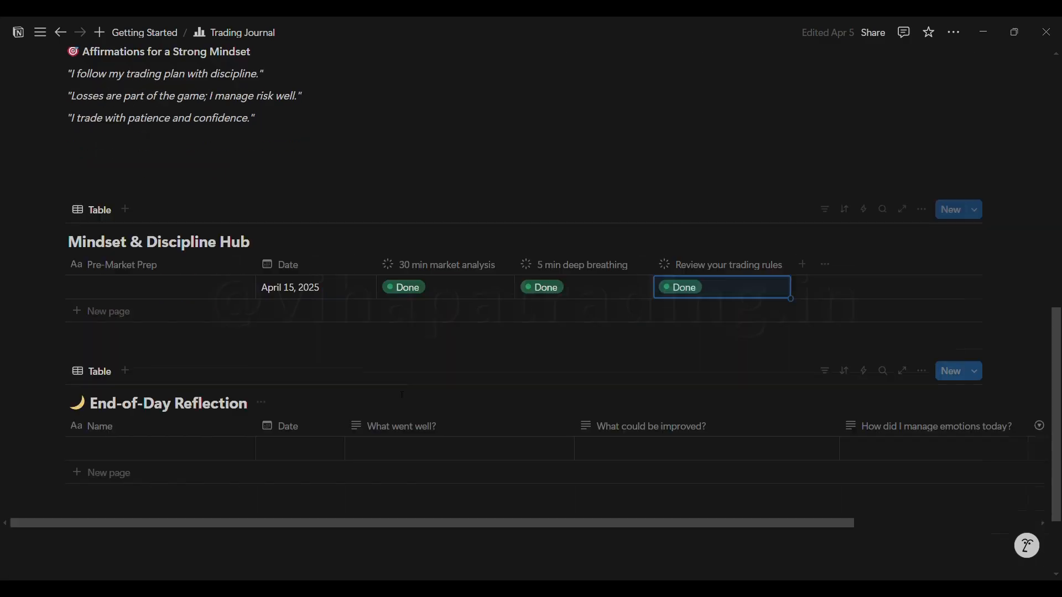
scroll(392, 293, up, 10)
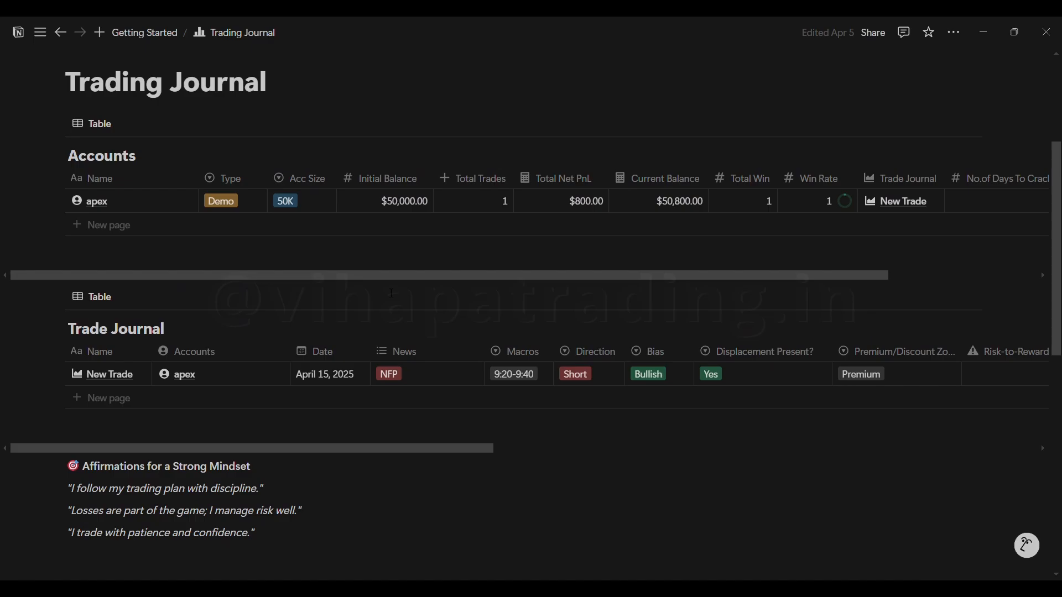
scroll(391, 294, down, 10)
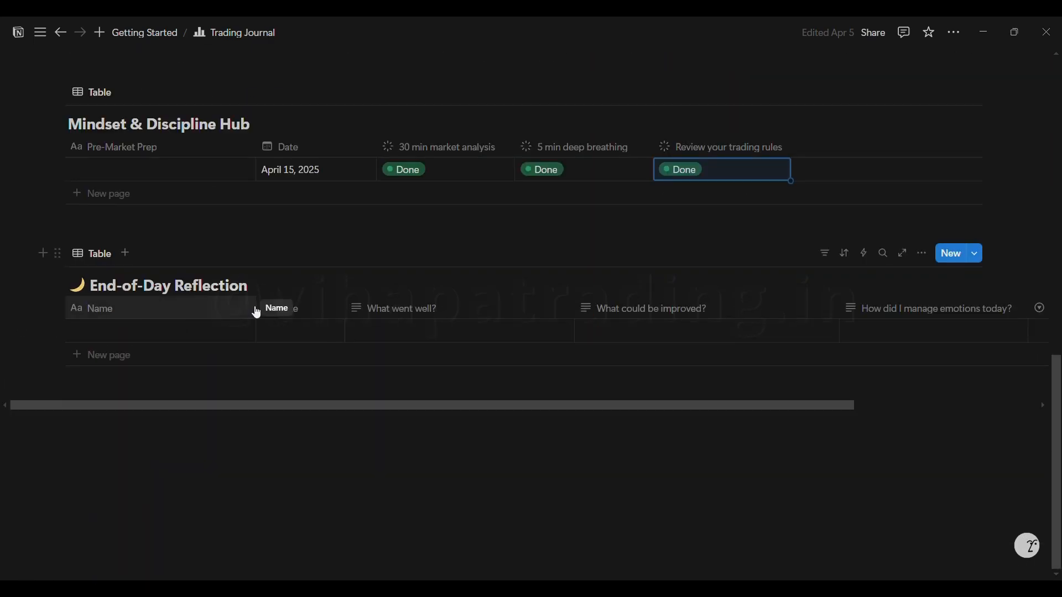
click(287, 332)
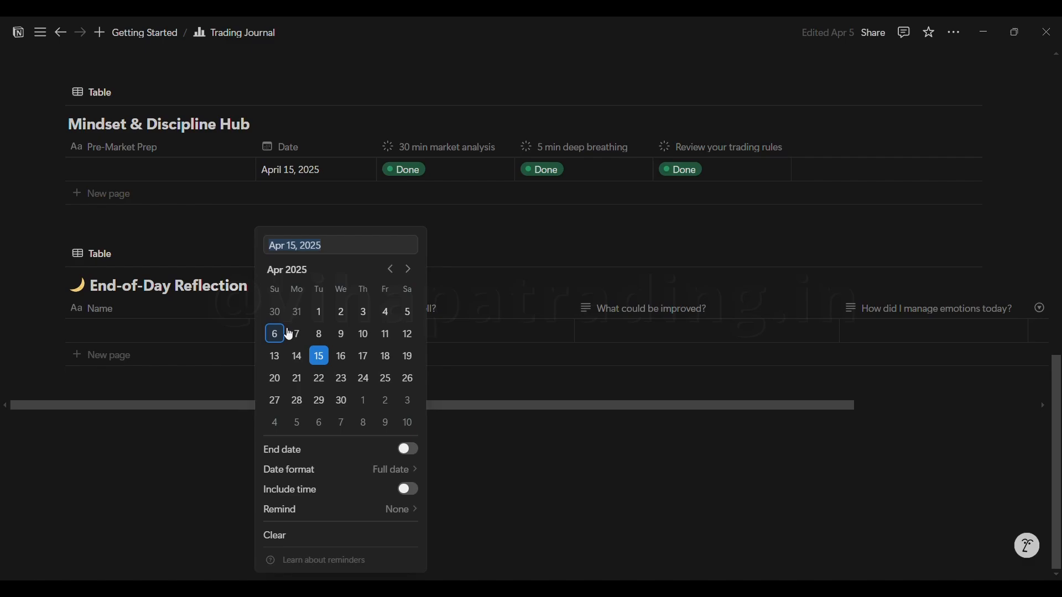
click(326, 361)
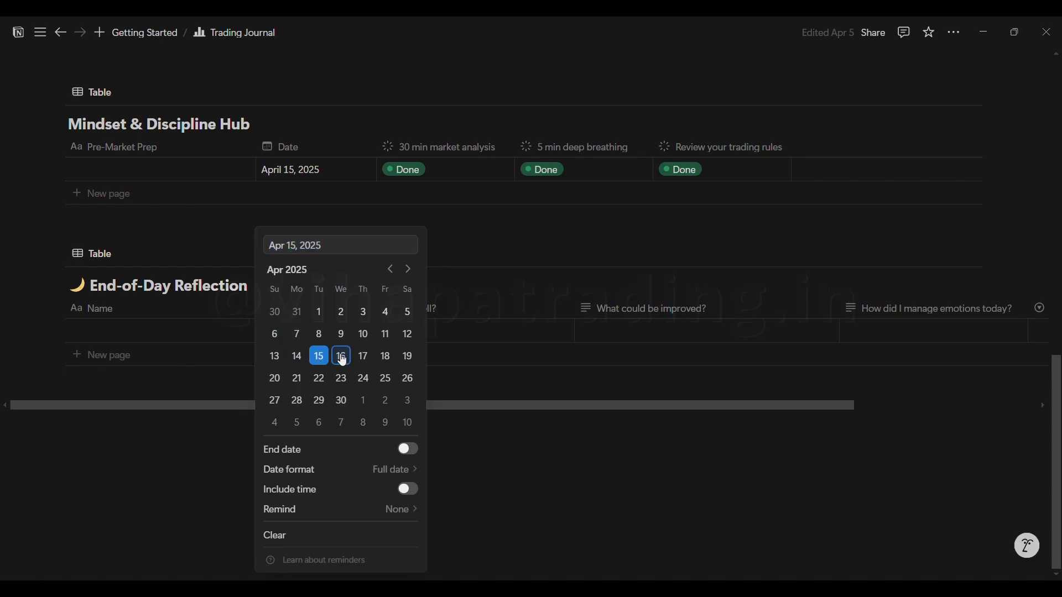
click(443, 420)
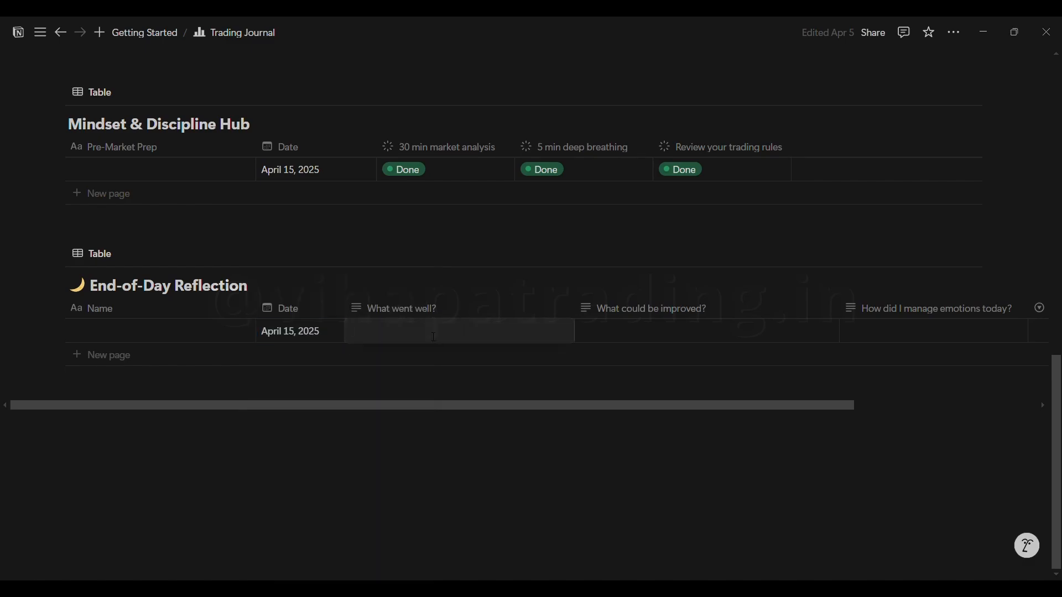
- Enter "i followed my trade plan" as the reflection entry's answer to What went well?
text(i follo)
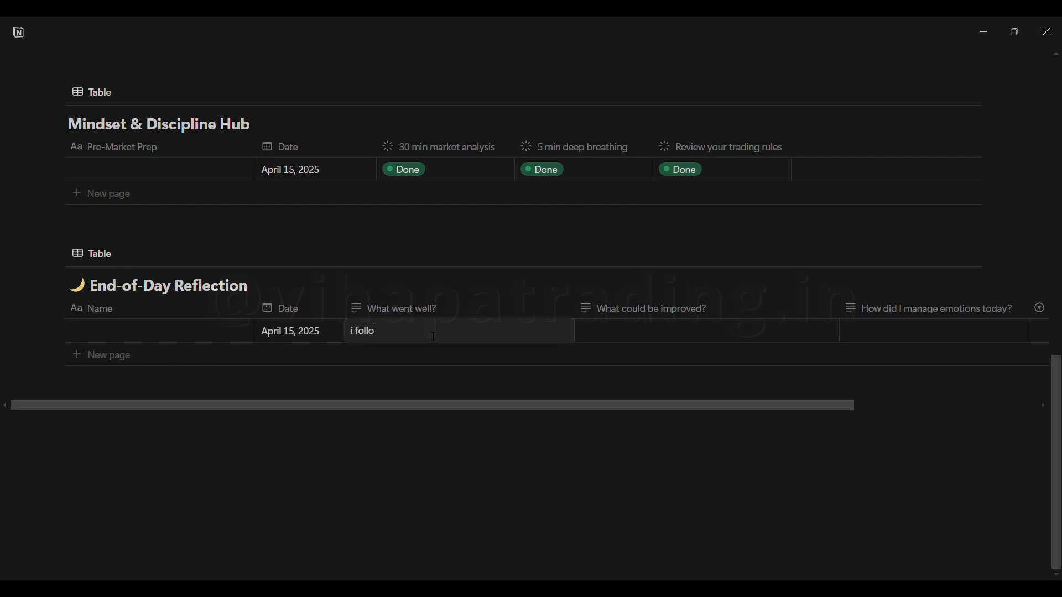
text(wed my trade plan)
key(Escape)
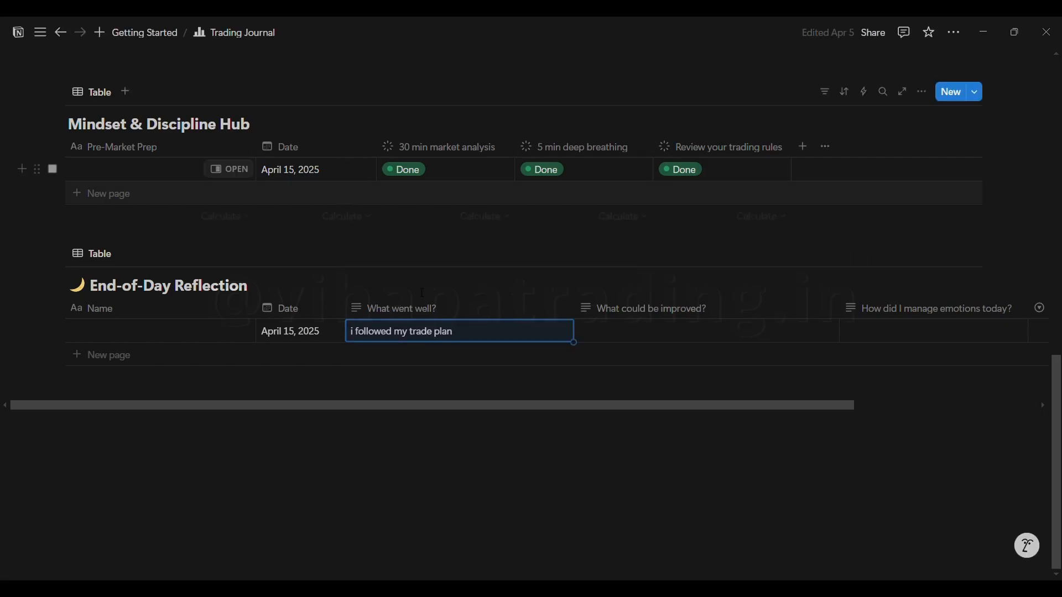
- Enter "Execution could be done better" under What could be improved? for the reflection entry
click(666, 335)
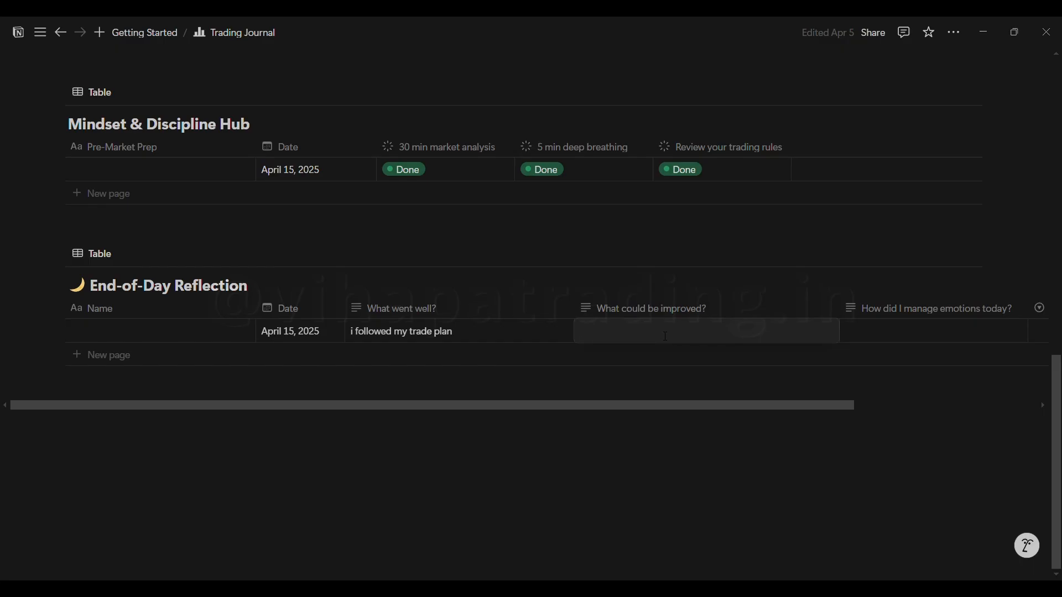
text(Execution could be done better)
key(Escape)
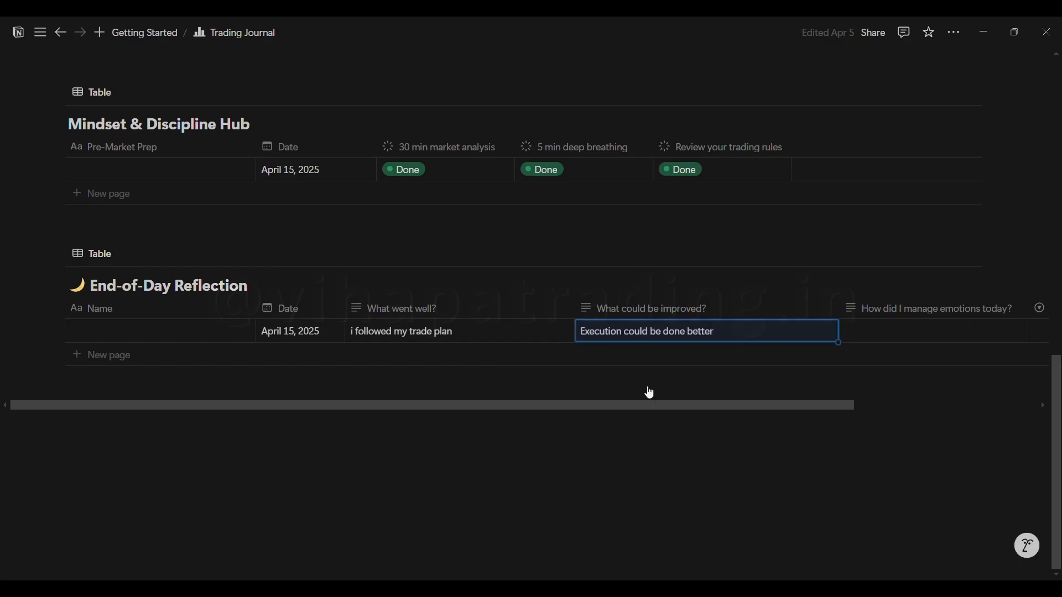
- Set the reflection entry's Emotional State to Confident, leaving How did I manage emotions today? blank
drag(651, 414, 813, 421)
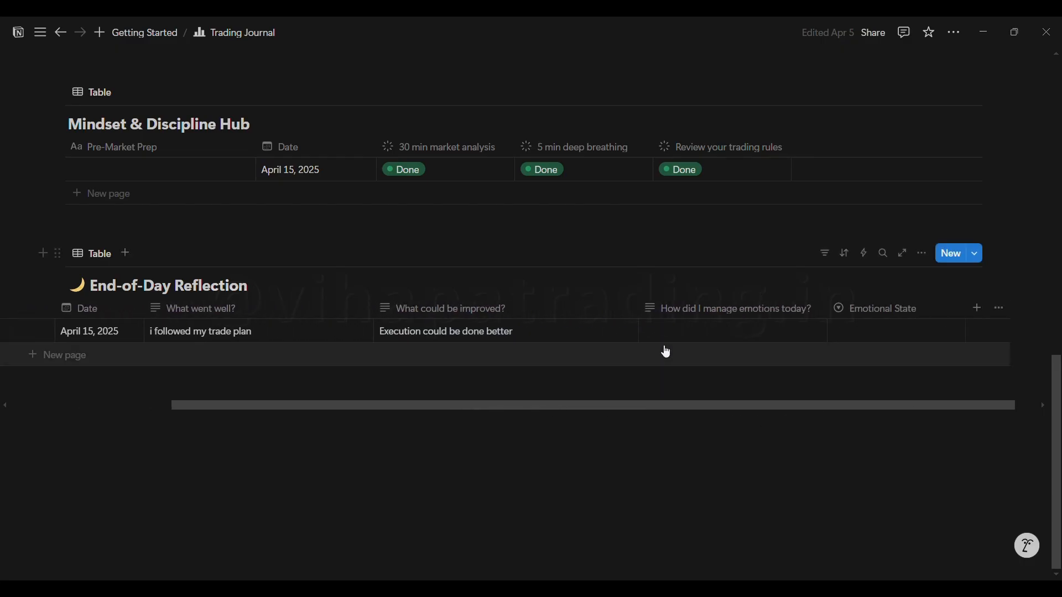
click(692, 337)
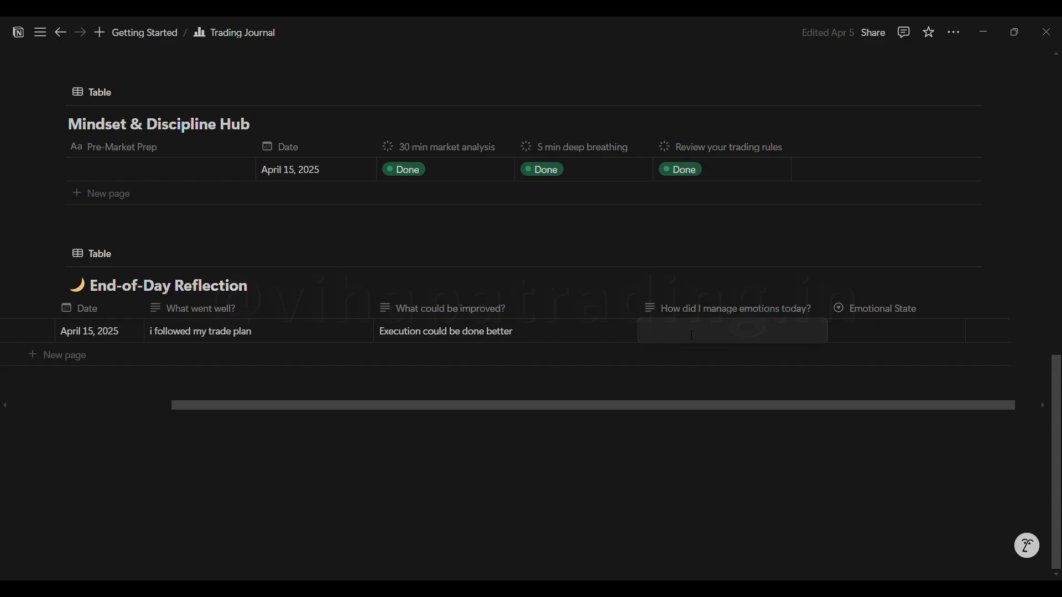
key(Escape)
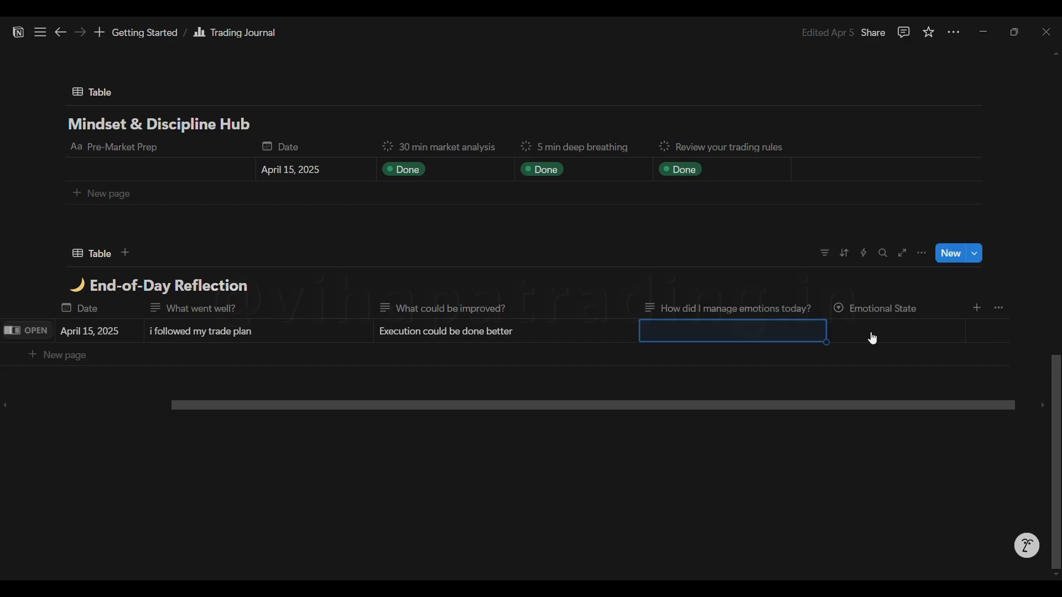
click(874, 339)
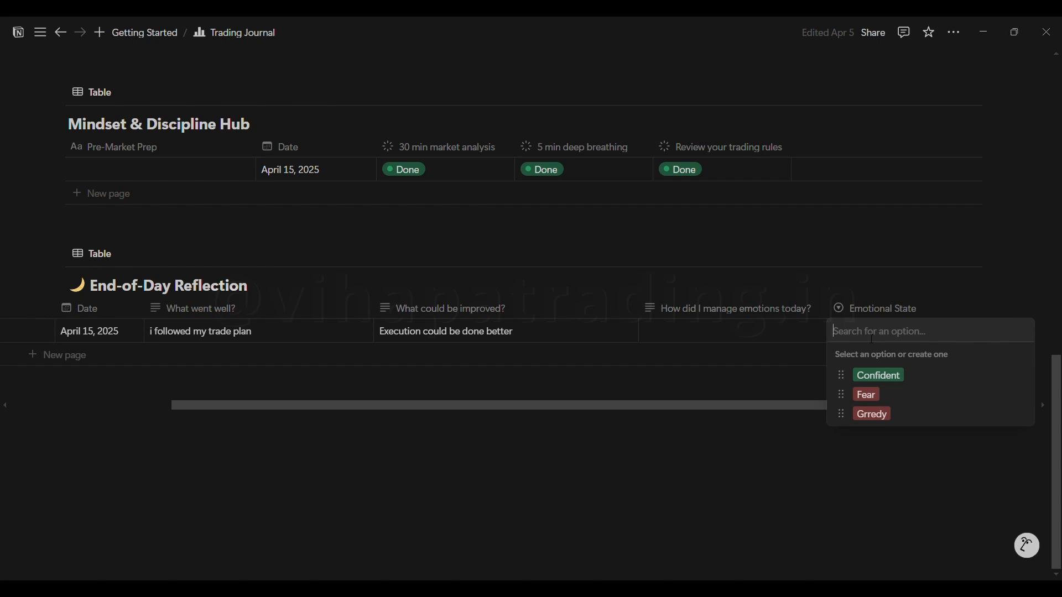
click(884, 379)
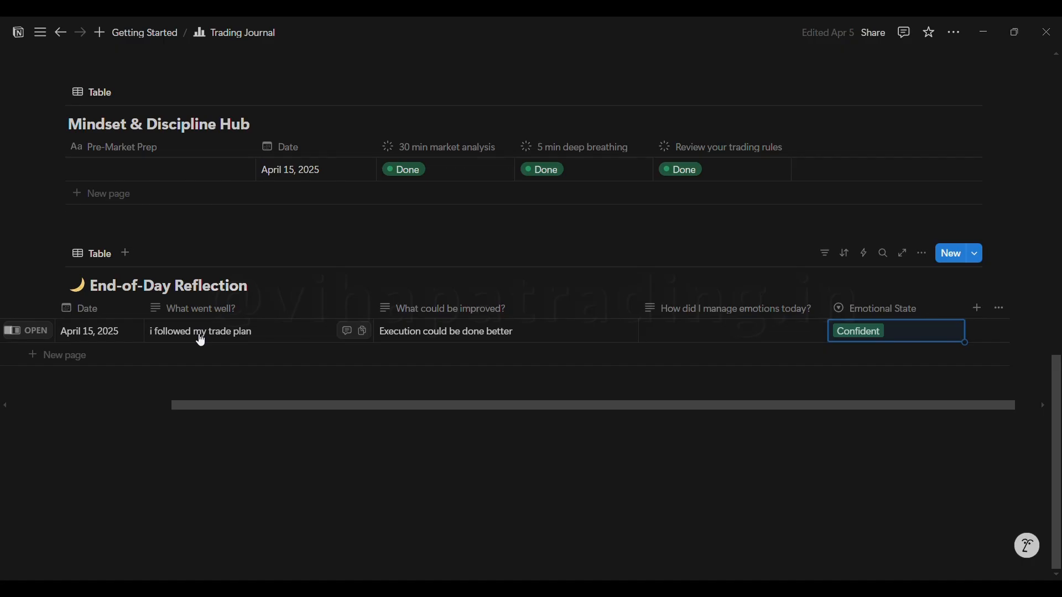
- Look over the filled-in Trading Journal page, including its page options and the Accounts and Trade Journal tables
scroll(296, 380, up, 5)
scroll(296, 381, up, 5)
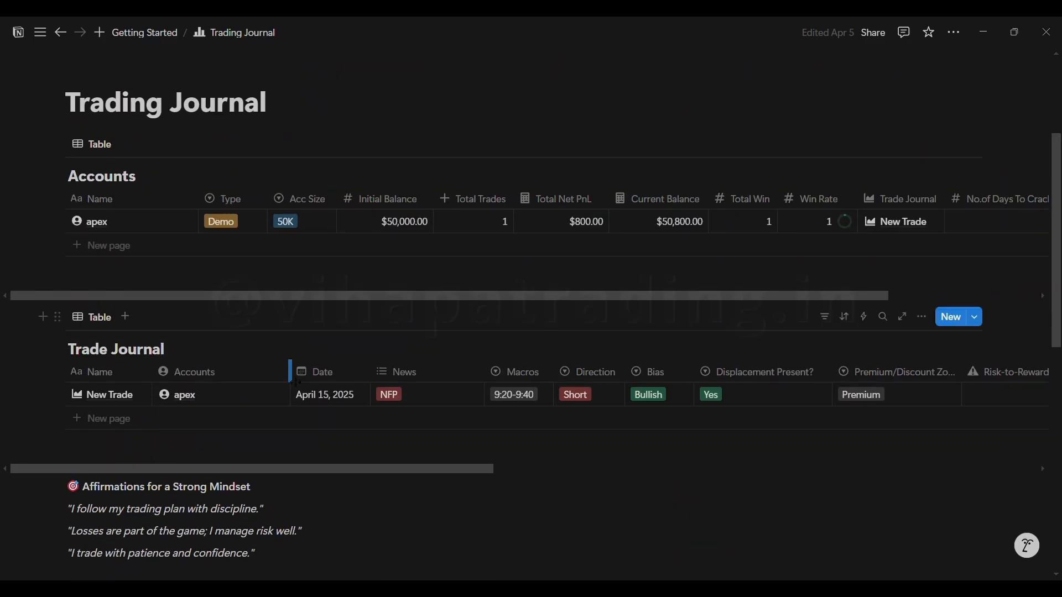
click(955, 32)
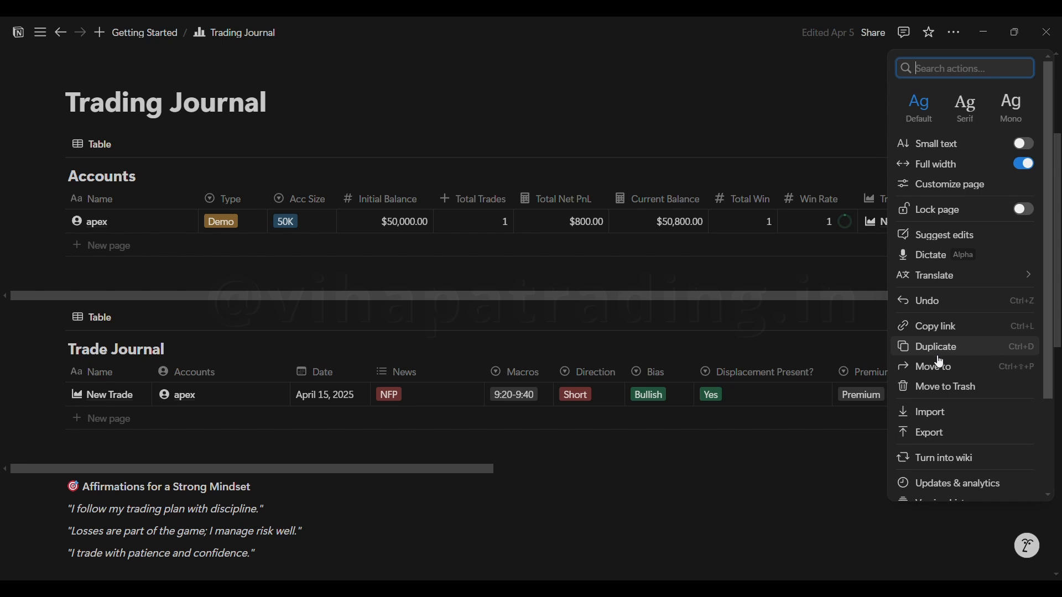
click(677, 120)
scroll(677, 117, up, 4)
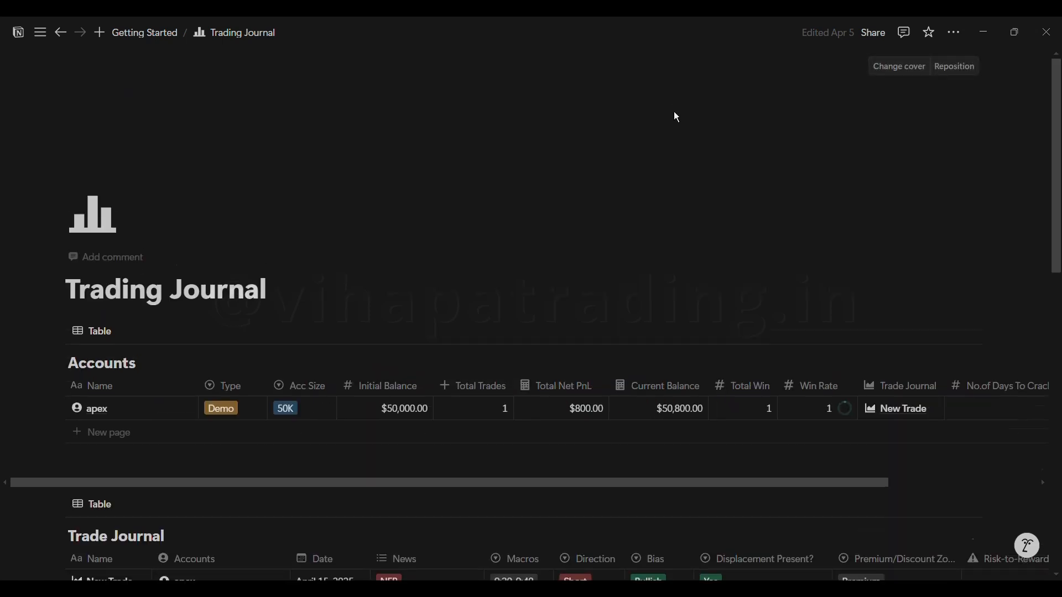
scroll(676, 114, down, 6)
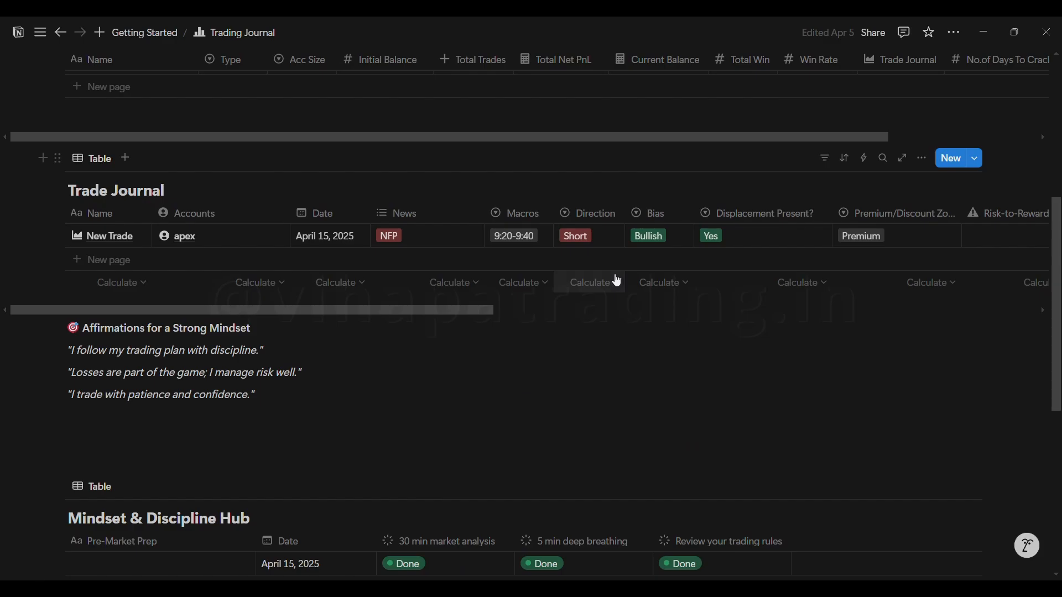
scroll(606, 326, up, 6)
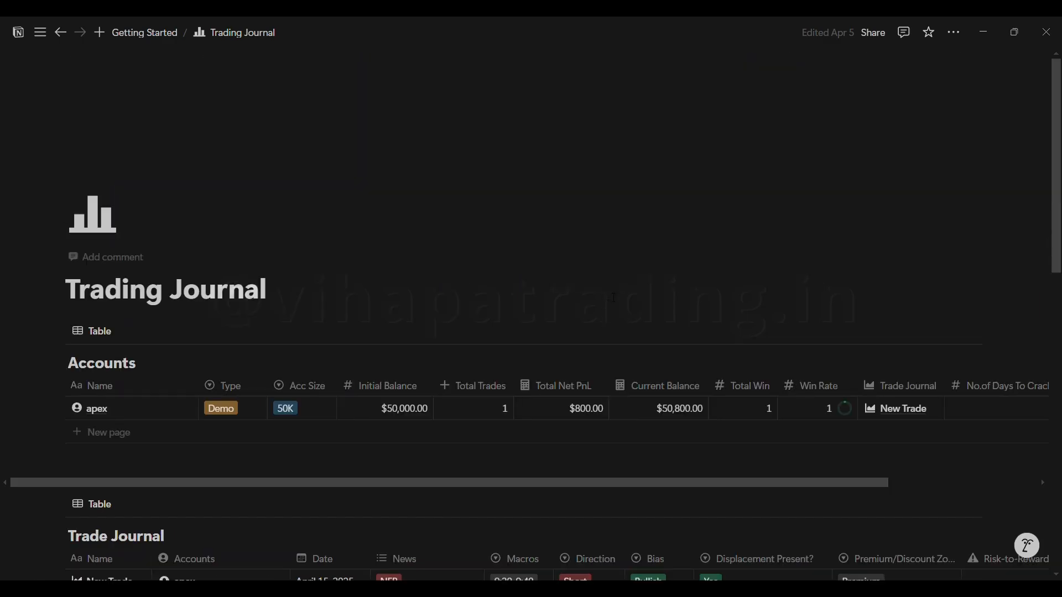